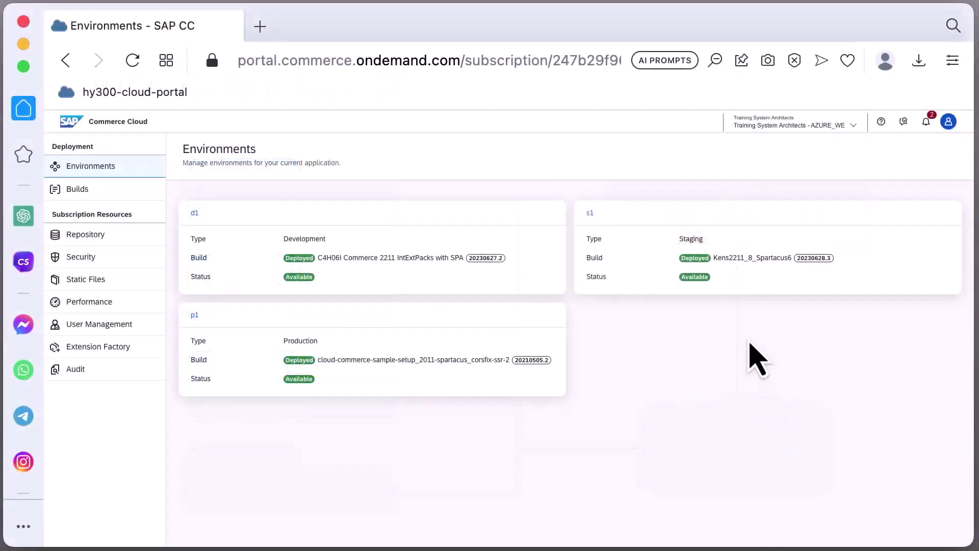
From the s1 environment's Monitoring panel, open the Logging link in a new tab
left_click(593, 214)
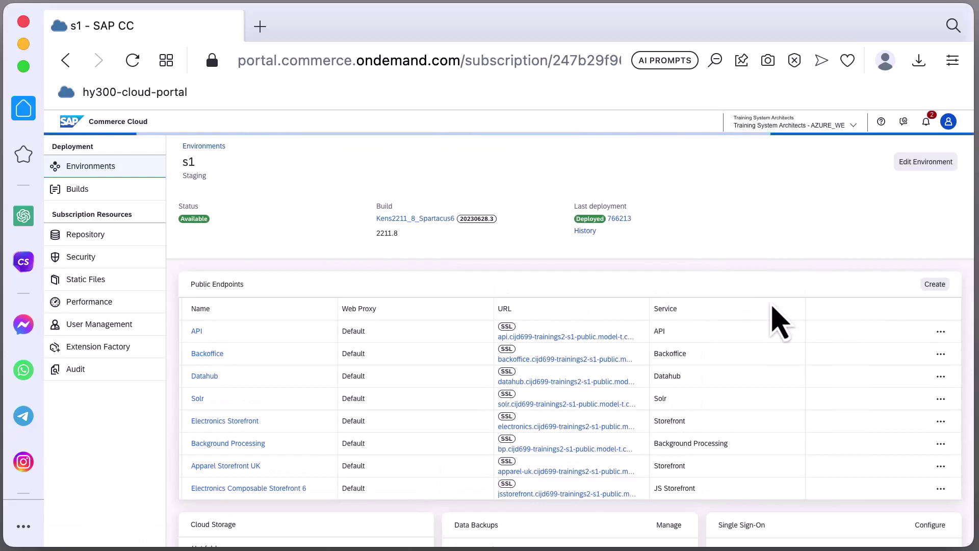
scroll(778, 318, "down", 1)
scroll(778, 320, "down", 5)
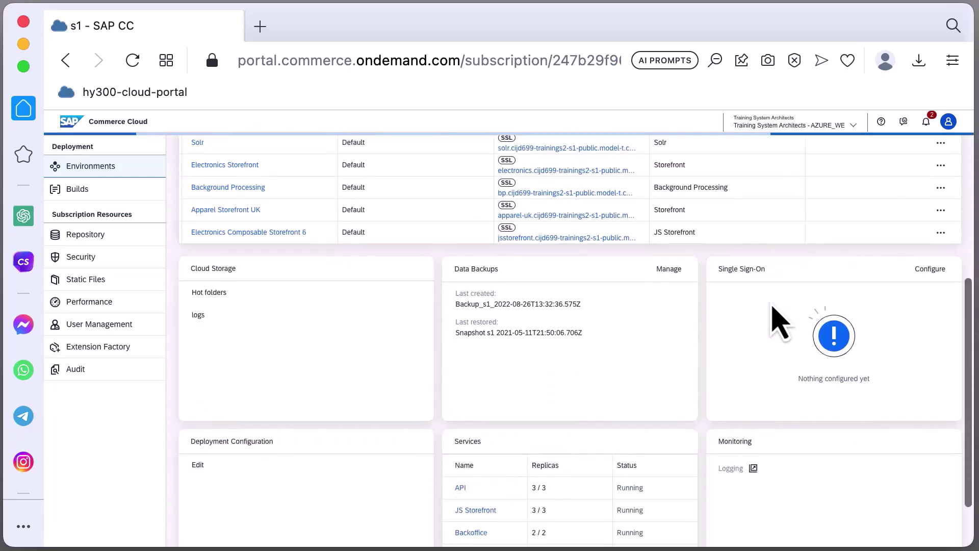
scroll(778, 321, "down", 1)
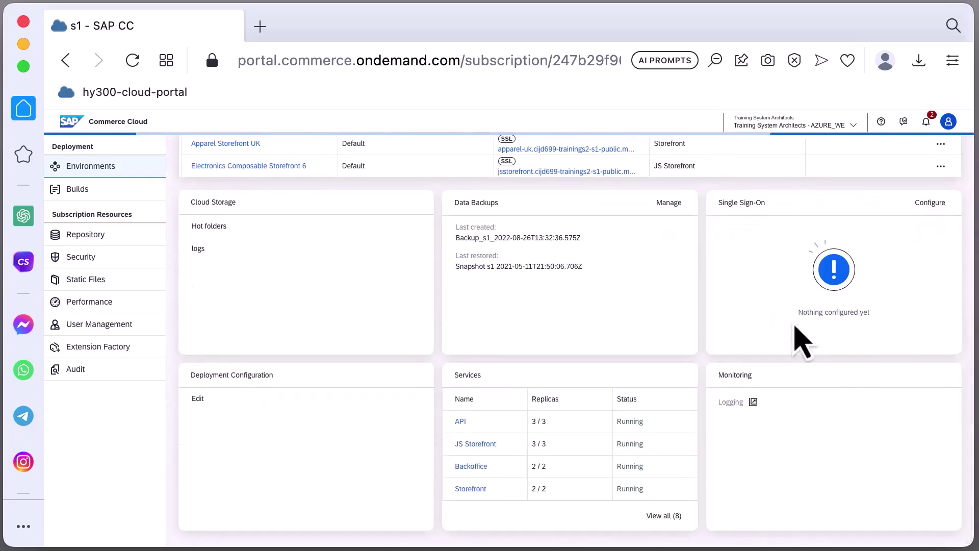
left_click(753, 403)
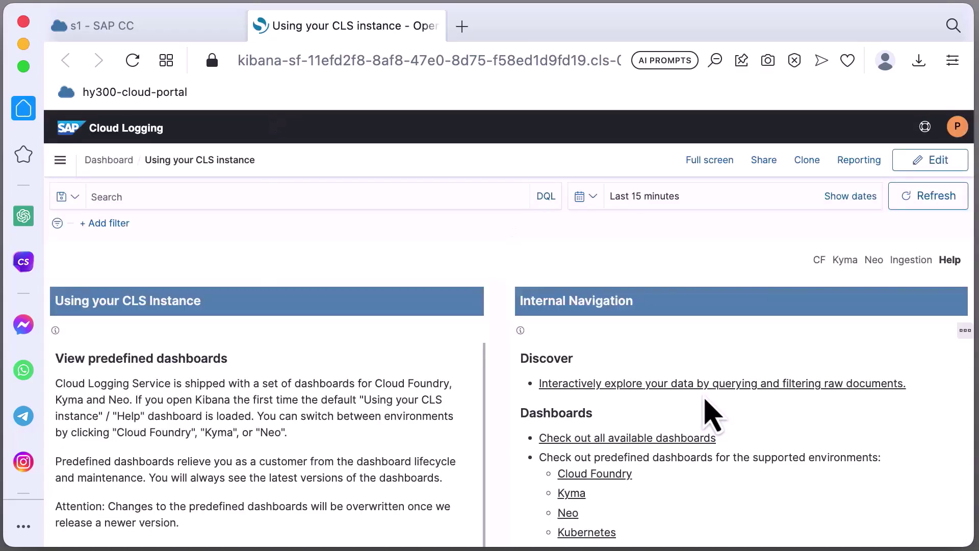
Go to Discover from the navigation menu to browse logs-json-* entries
left_click(60, 160)
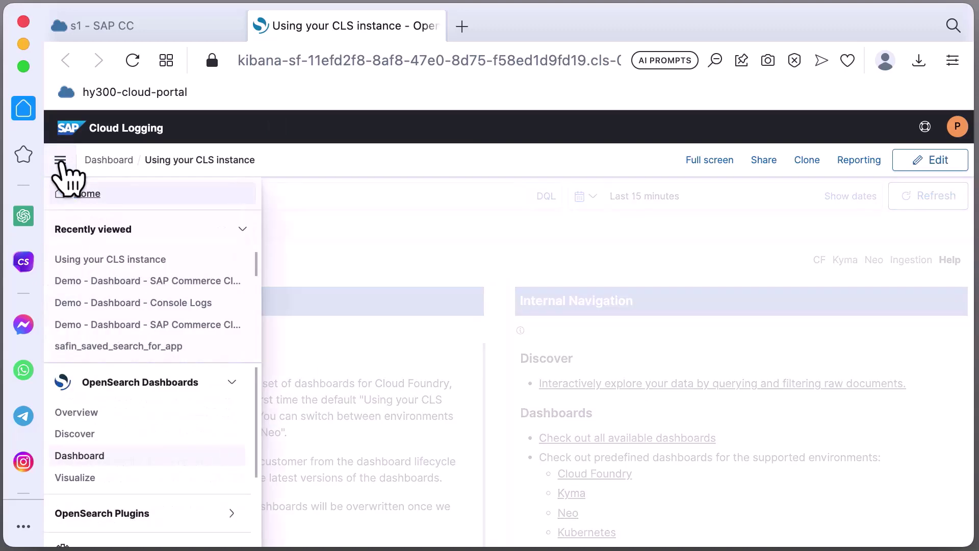
left_click(75, 434)
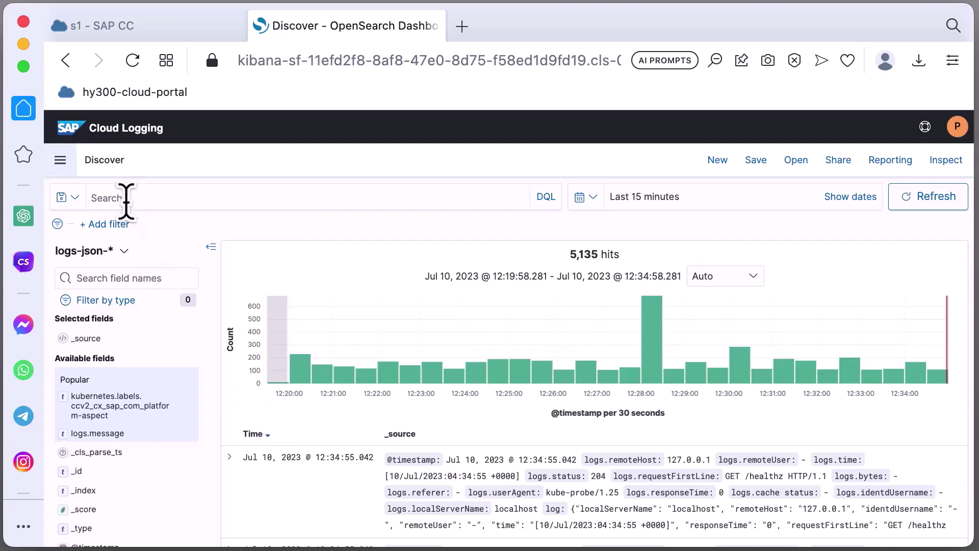
Add the filter kubernetes.labels.ccv2_cx_sap_com_platform-aspect is backoffice
left_click(108, 224)
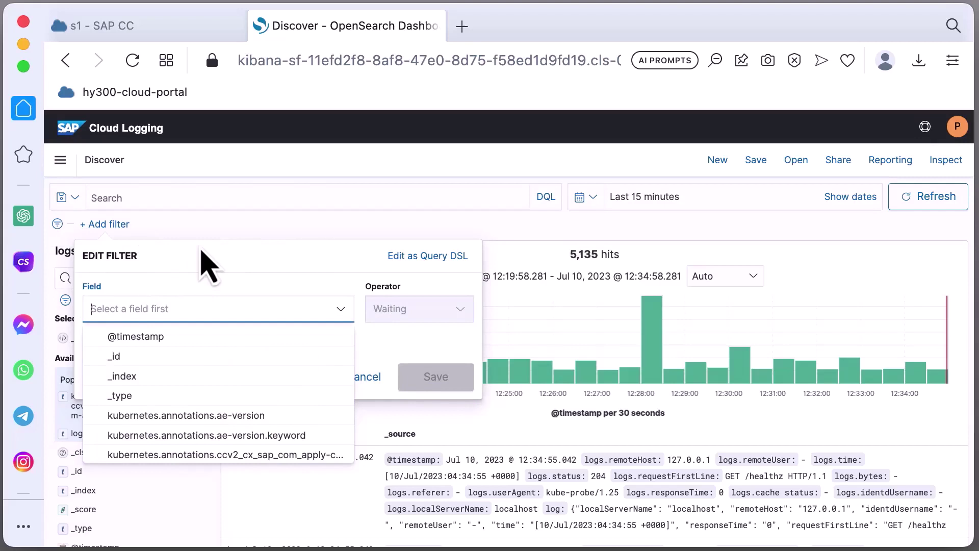
type("kuberne")
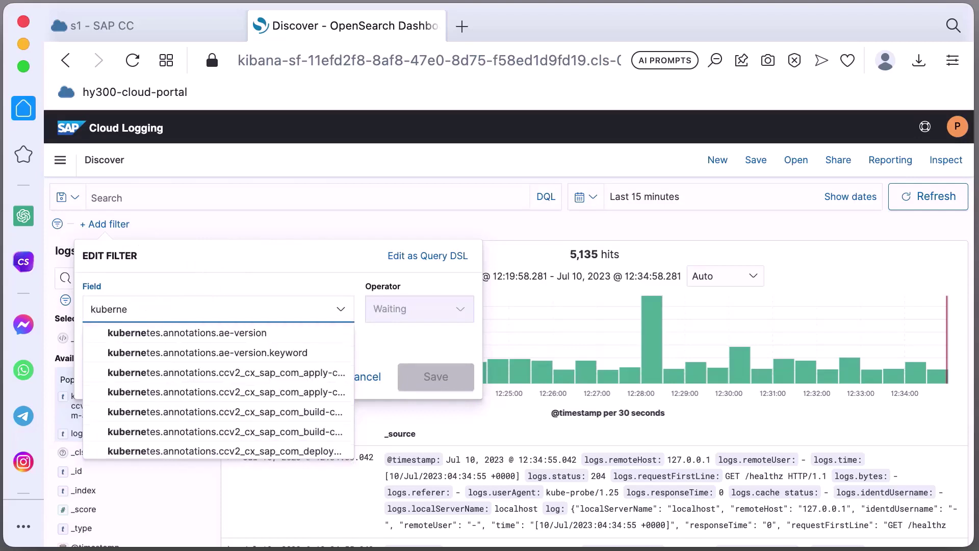
type("tes.labels.cc")
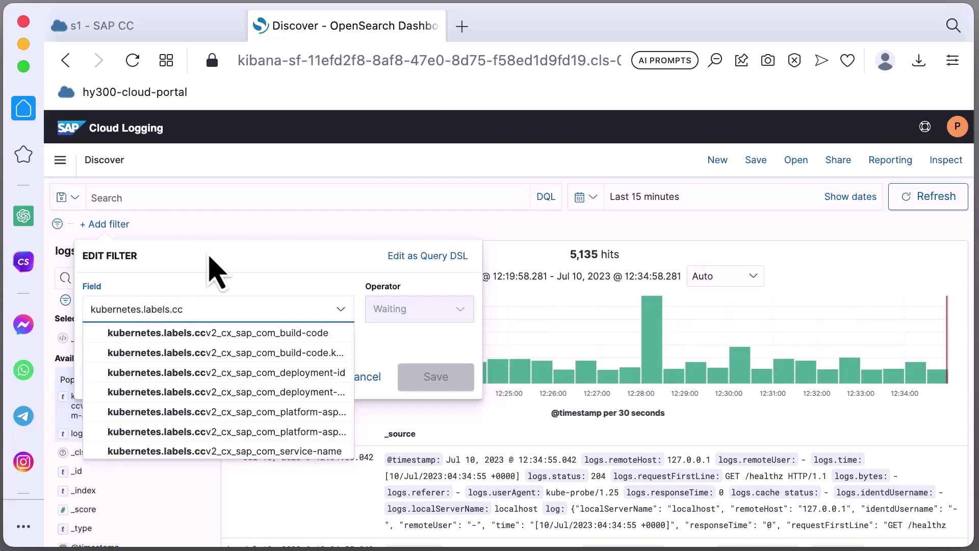
type("v2")
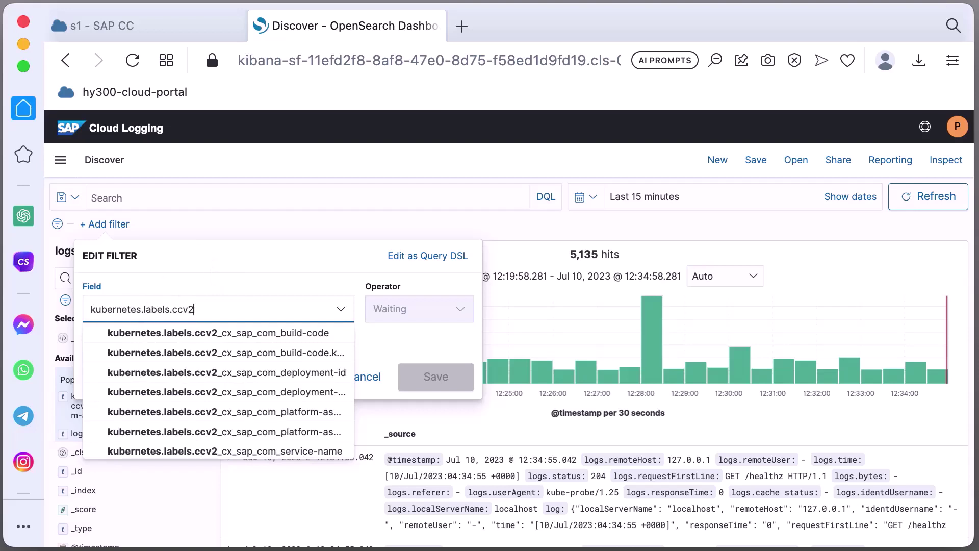
left_click(229, 412)
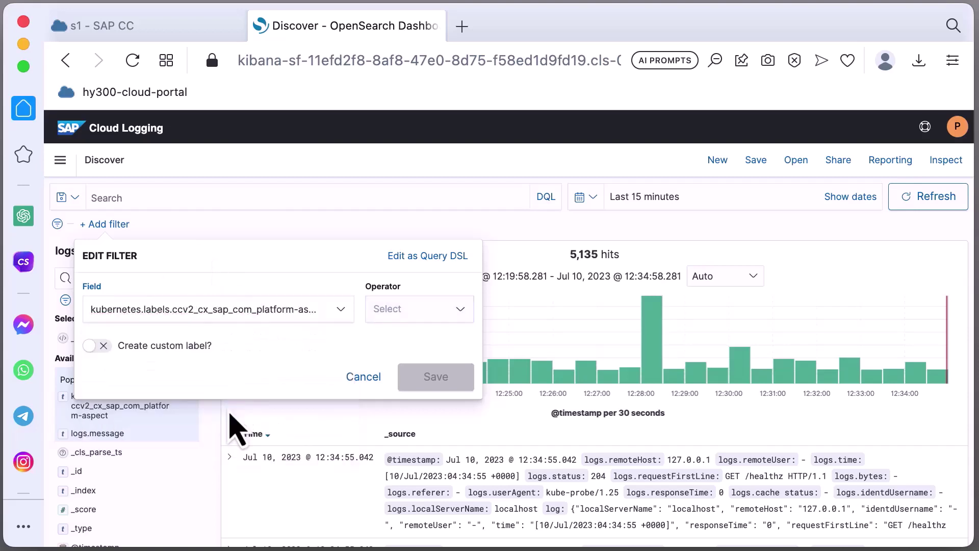
left_click(433, 309)
left_click(411, 332)
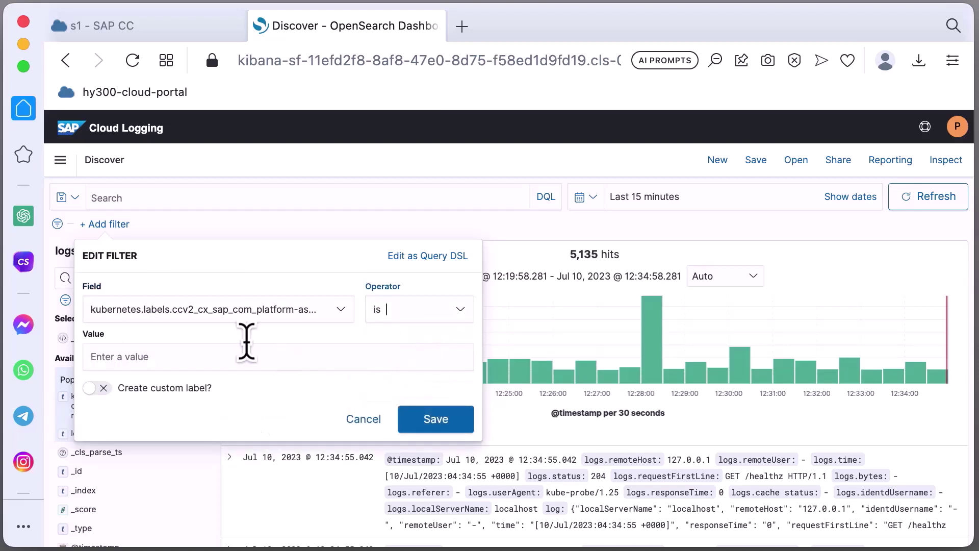
left_click(221, 357)
type("backoffice")
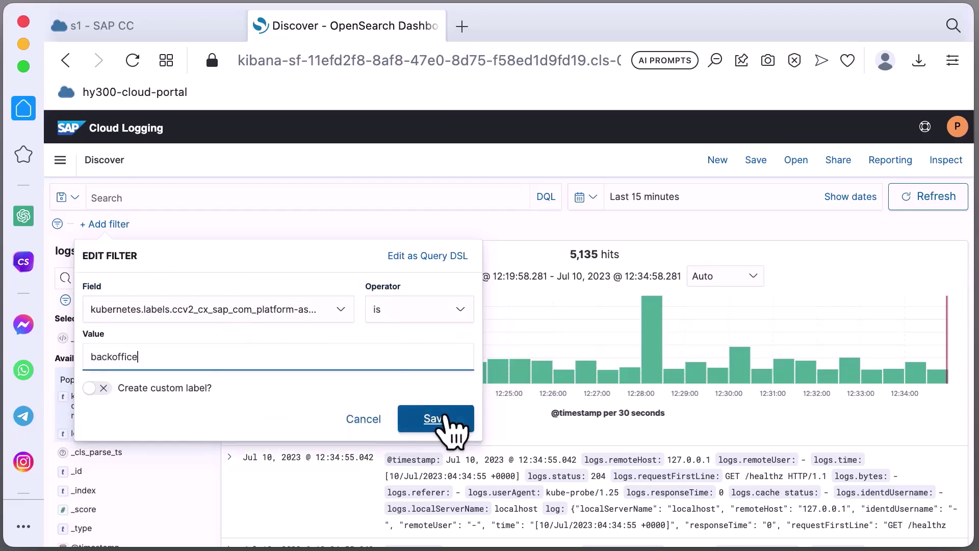
left_click(445, 430)
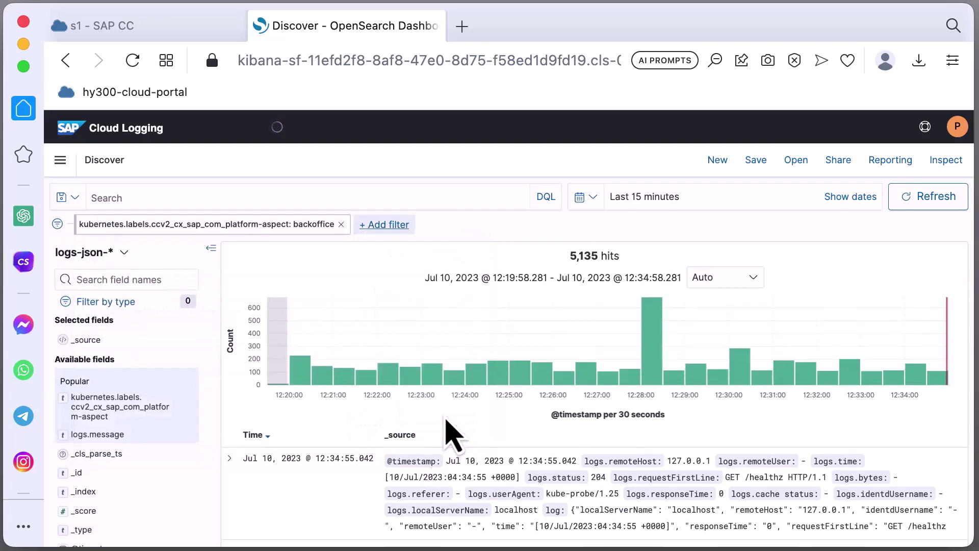
scroll(638, 477, "down", 1)
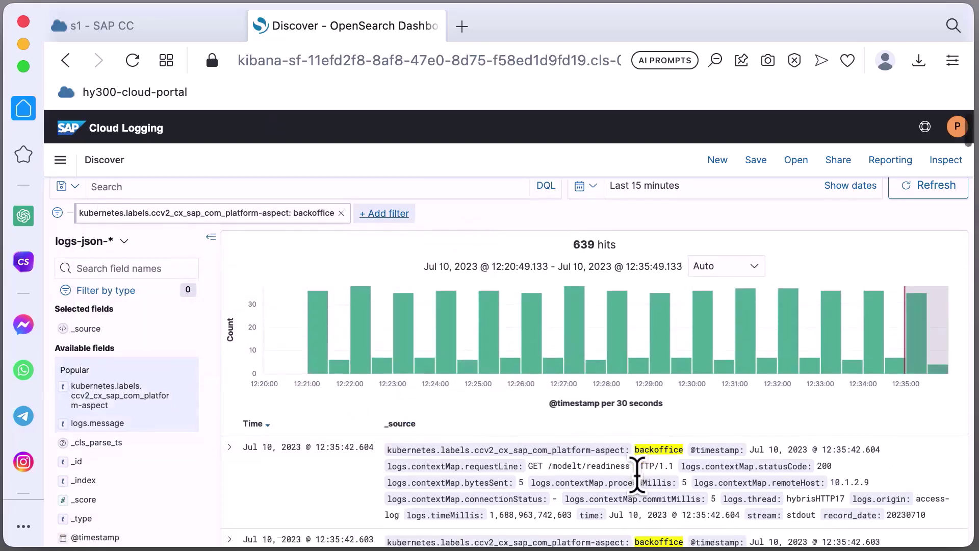
scroll(638, 477, "down", 10)
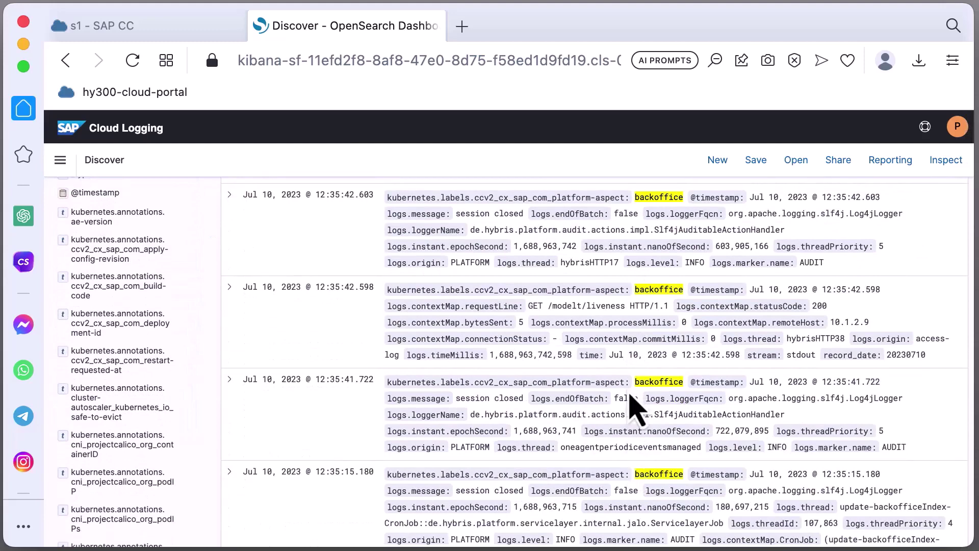
scroll(635, 408, "up", 8)
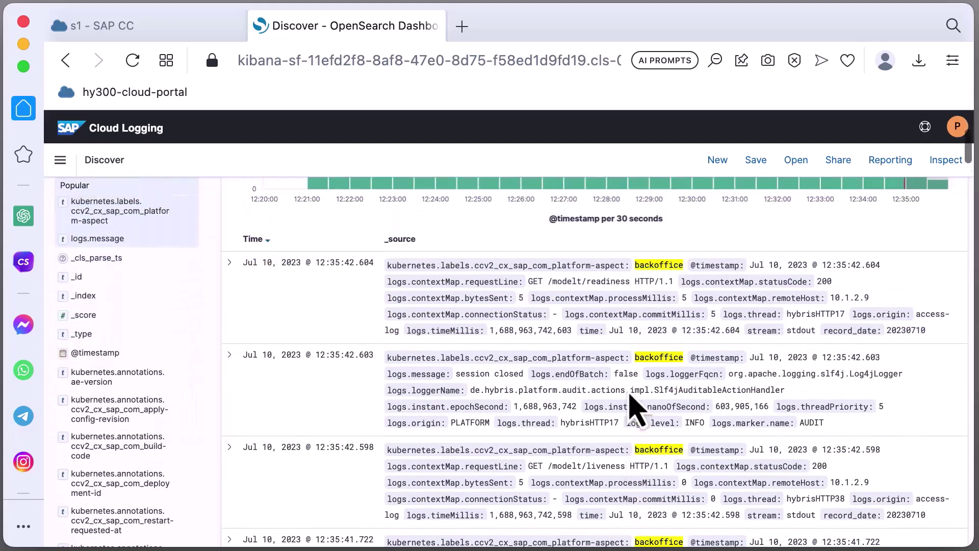
scroll(635, 408, "up", 3)
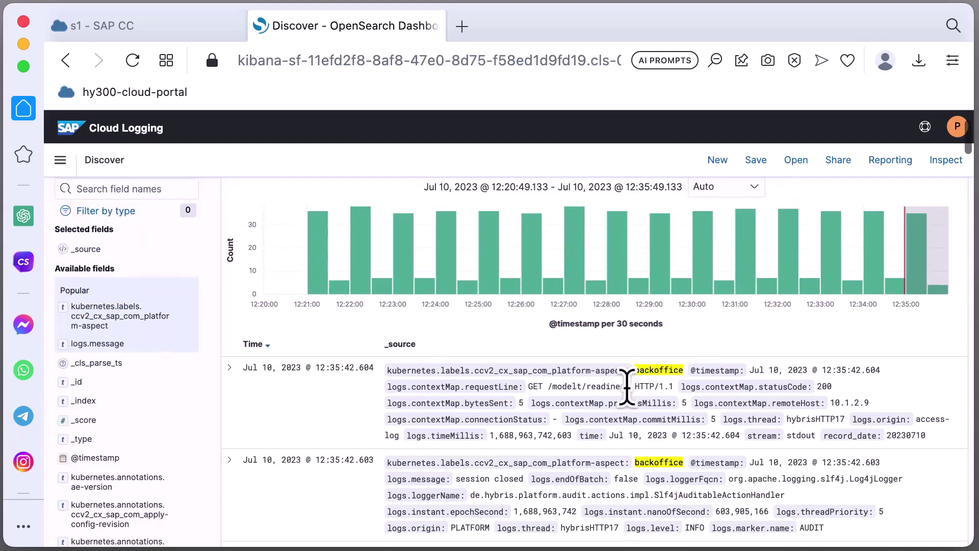
scroll(626, 387, "up", 2)
scroll(626, 388, "down", 1)
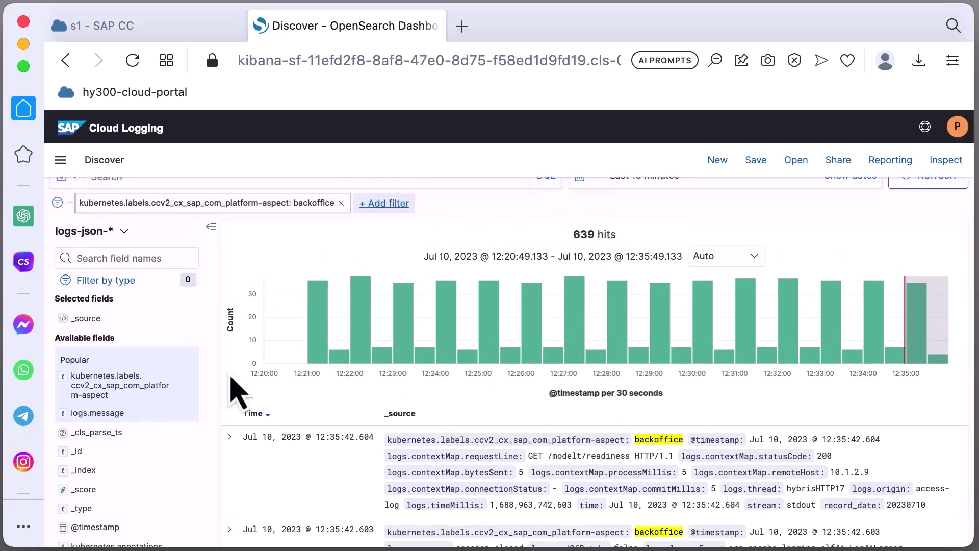
mouse_move(115, 392)
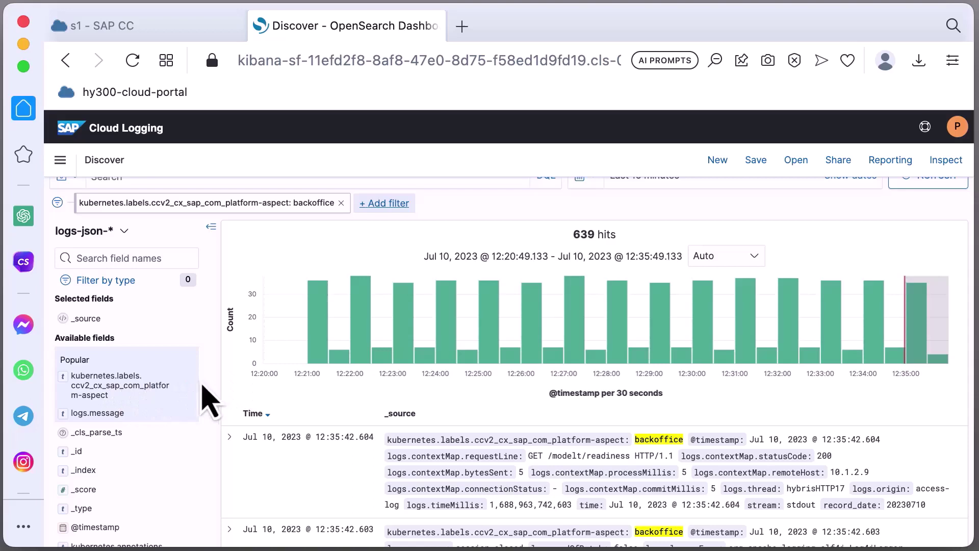
left_click(166, 385)
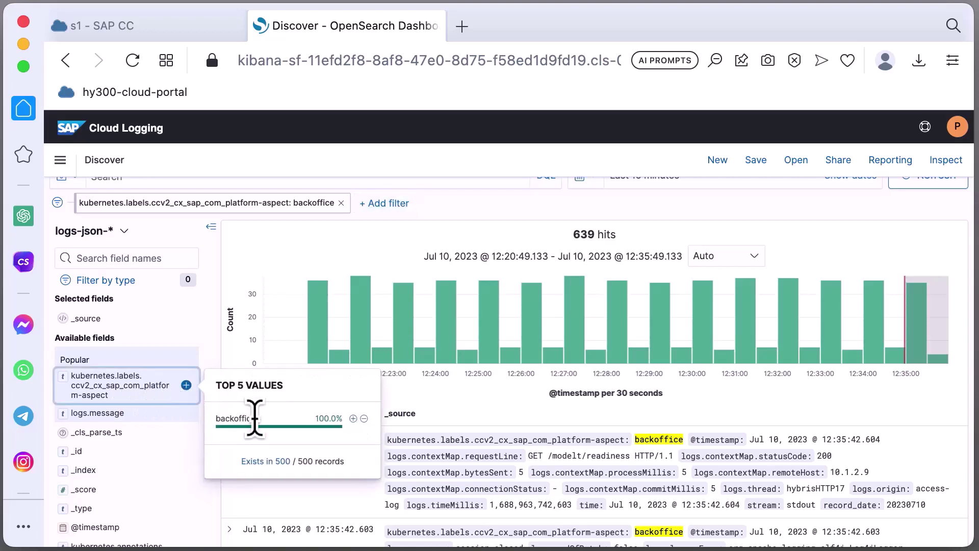
left_click(451, 410)
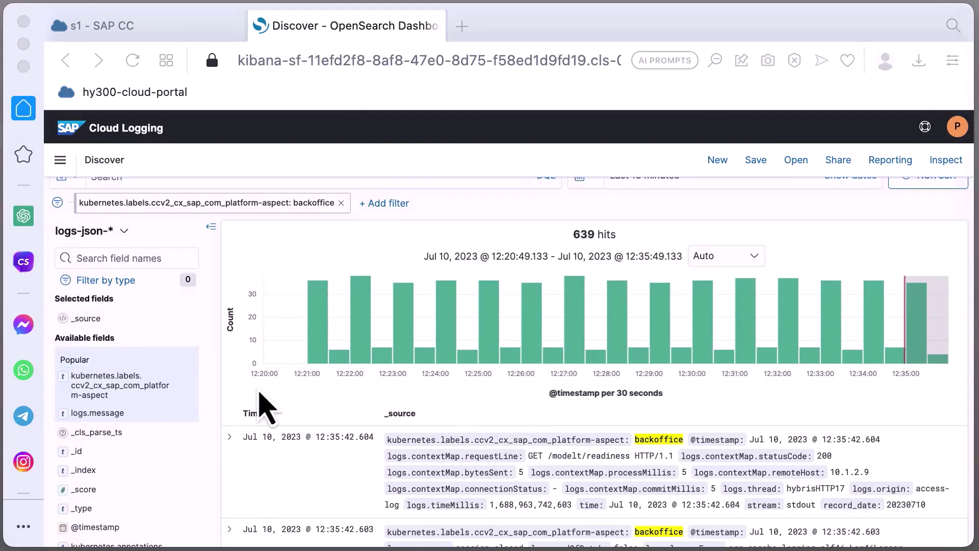
Add logs.message as a table column next to Time and review the messages
left_click(116, 415)
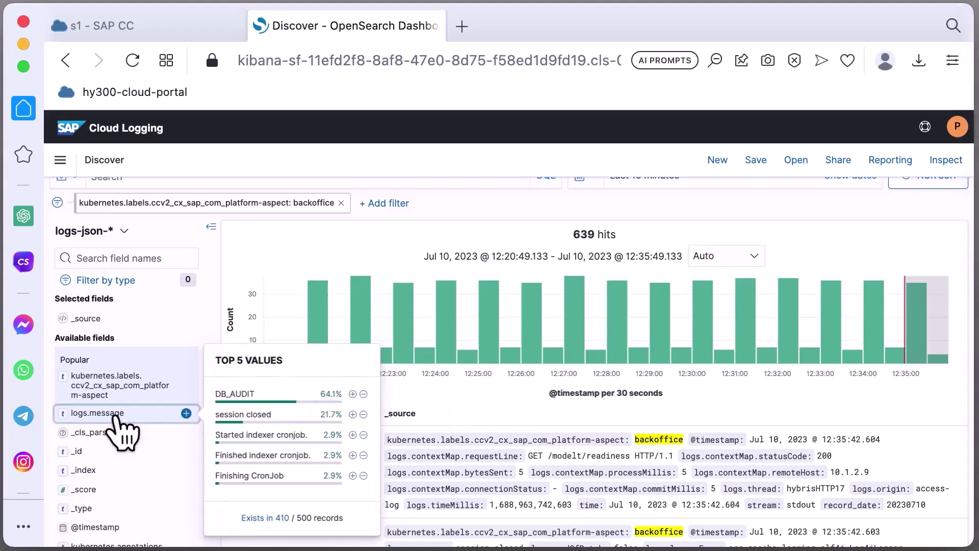
left_click(186, 412)
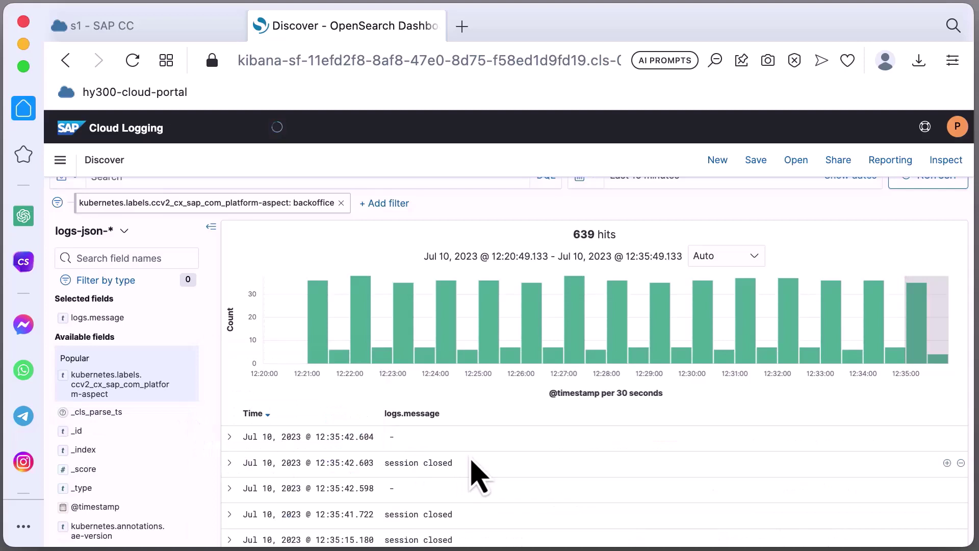
scroll(471, 460, "down", 3)
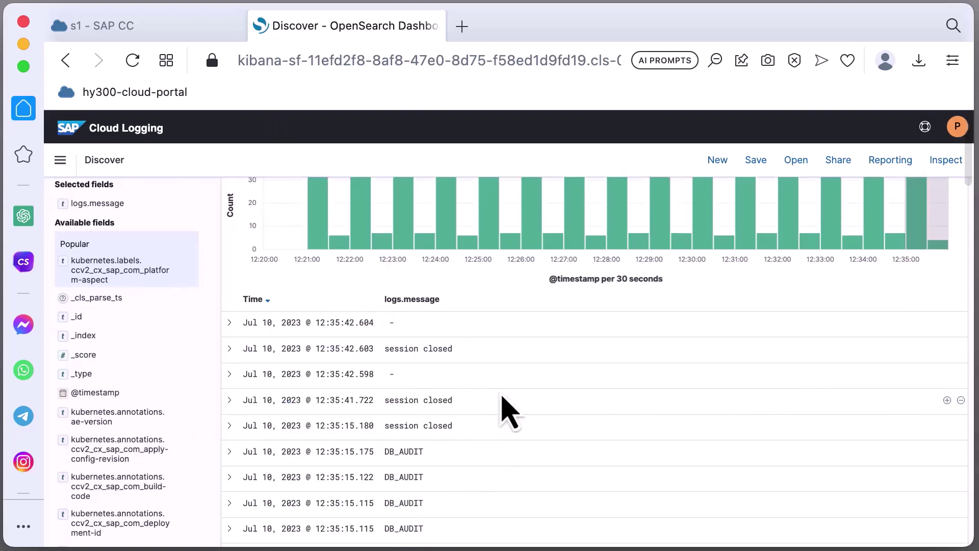
scroll(510, 411, "up", 2)
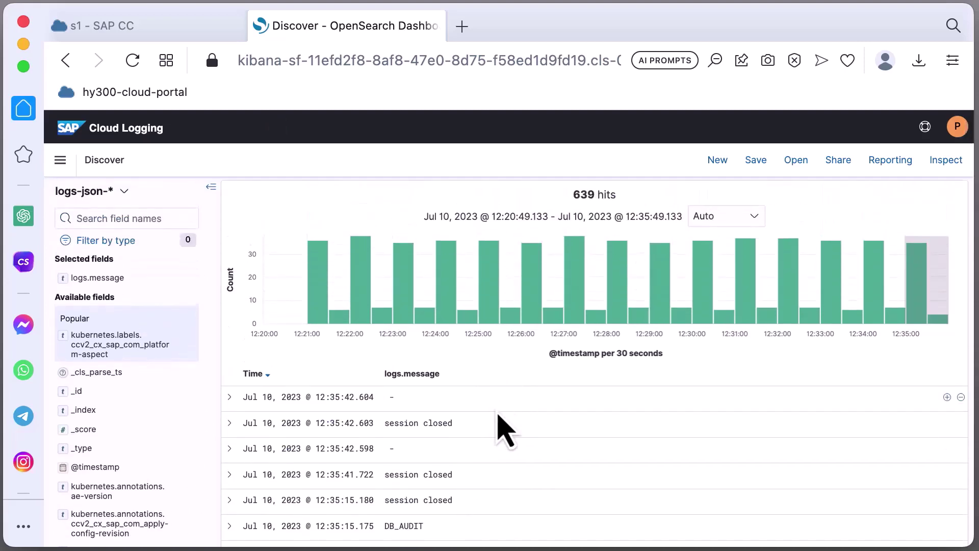
scroll(504, 429, "down", 1)
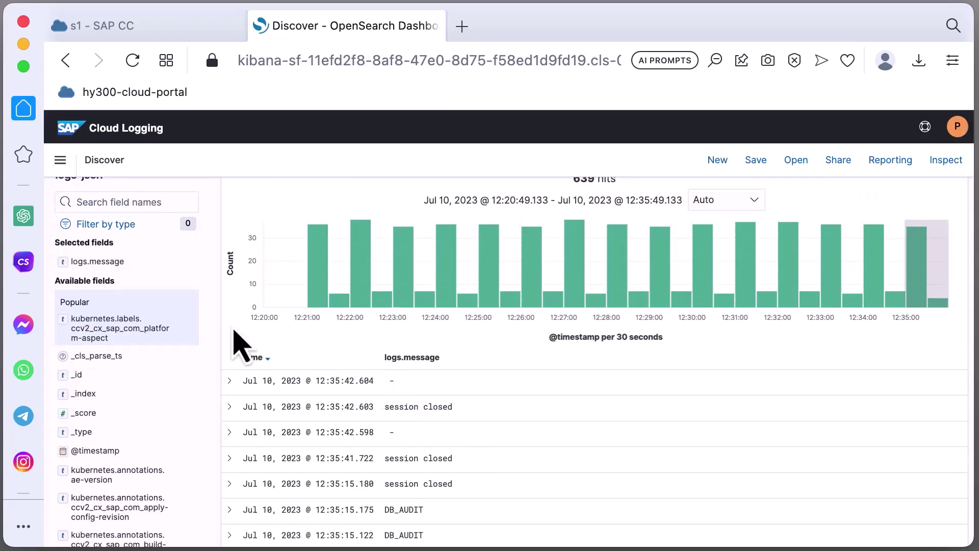
scroll(239, 339, "up", 2)
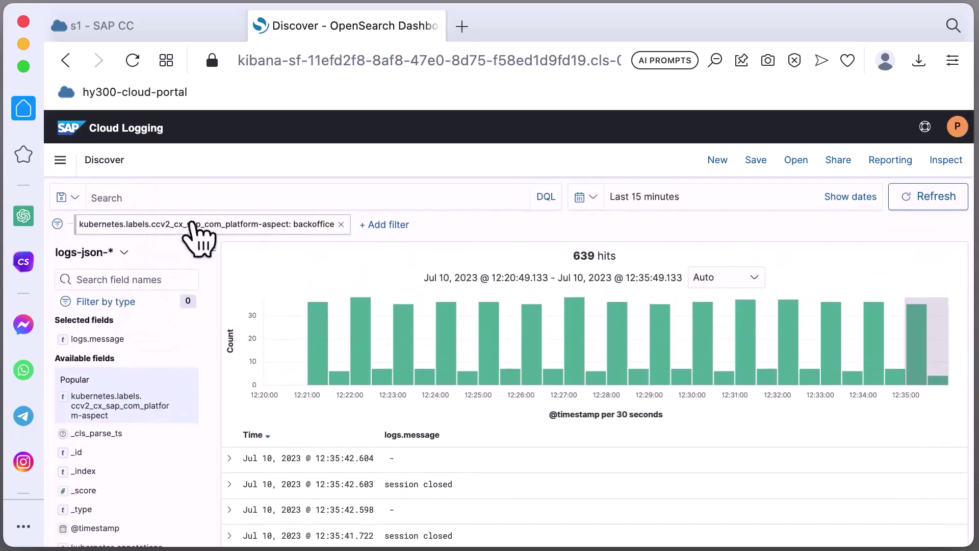
Add a logs.message exists filter beside the backoffice filter
left_click(387, 233)
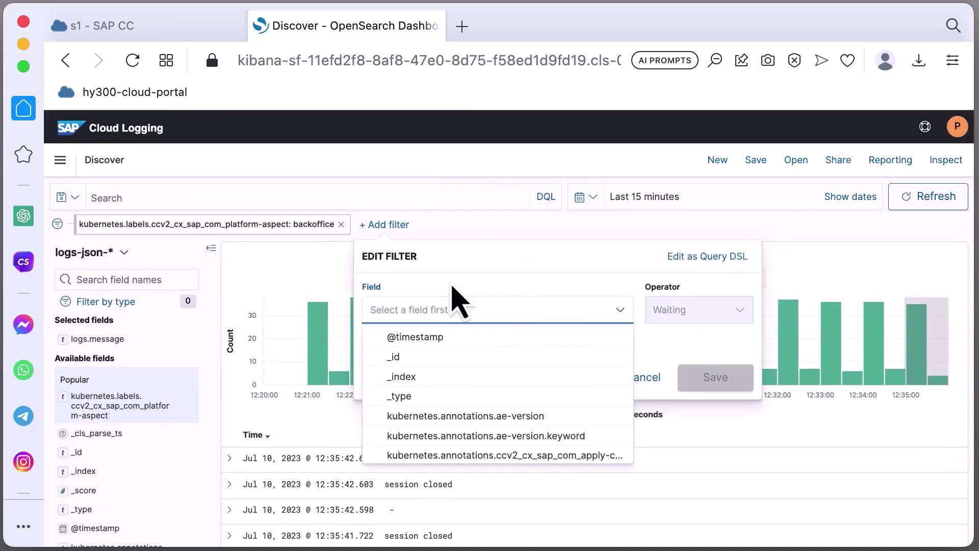
type("logs")
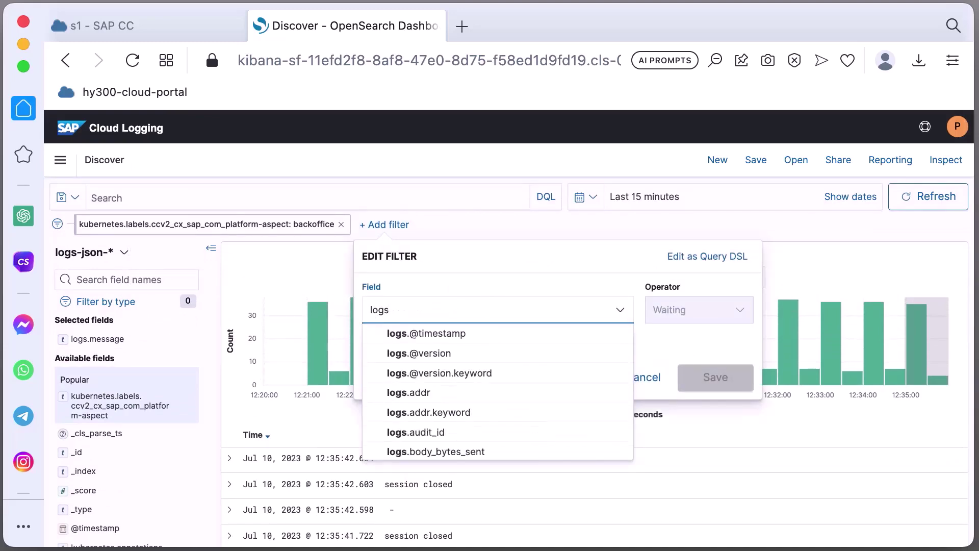
type(".me")
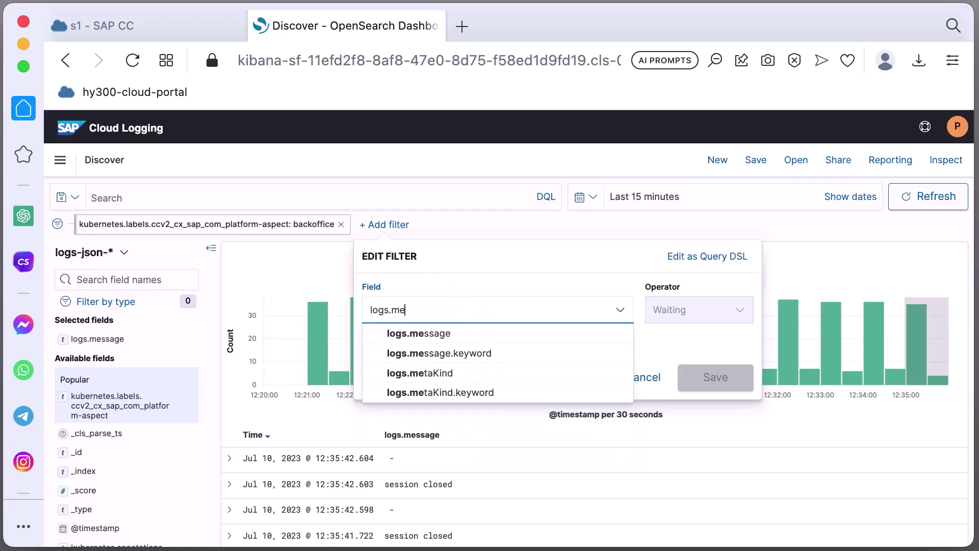
left_click(405, 333)
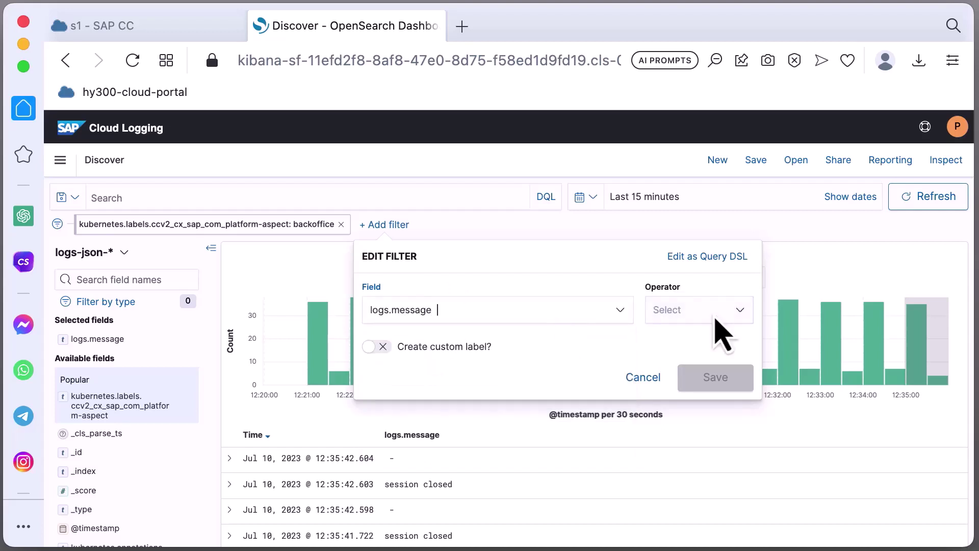
left_click(739, 310)
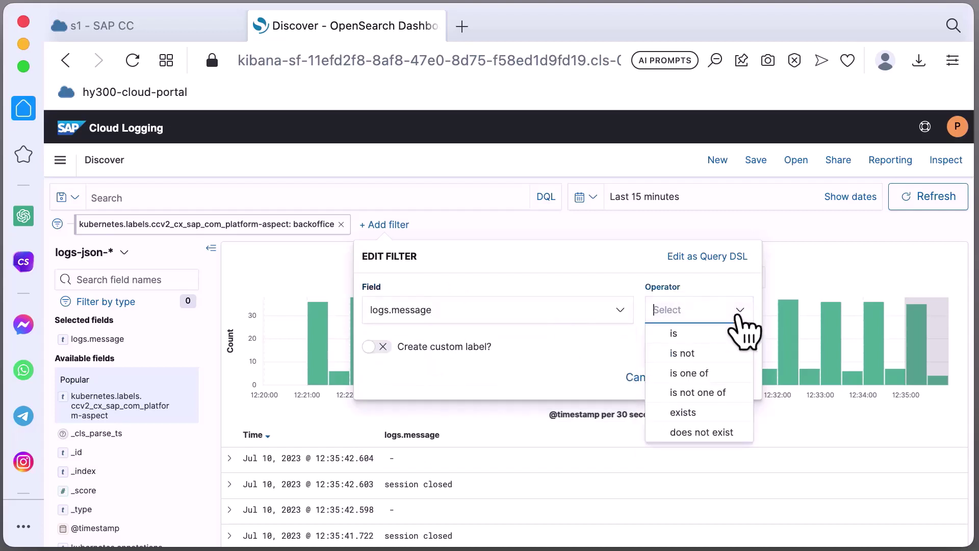
left_click(683, 411)
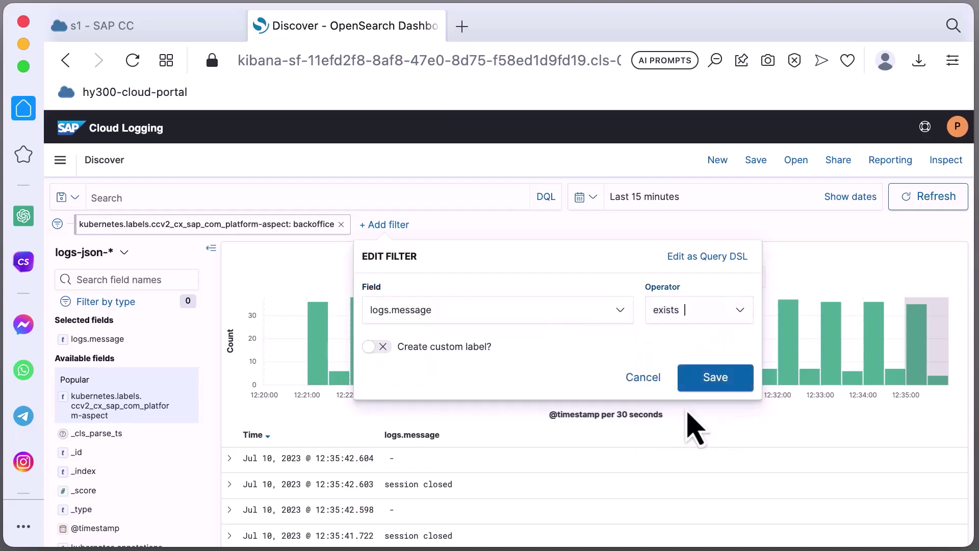
left_click(716, 381)
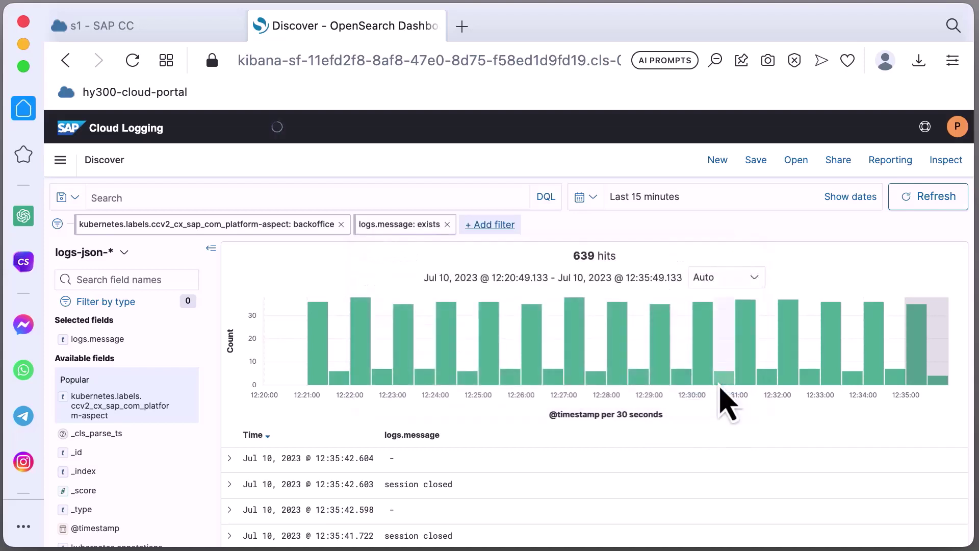
Run the query logs.level:error on the filtered results
scroll(762, 472, "down", 5)
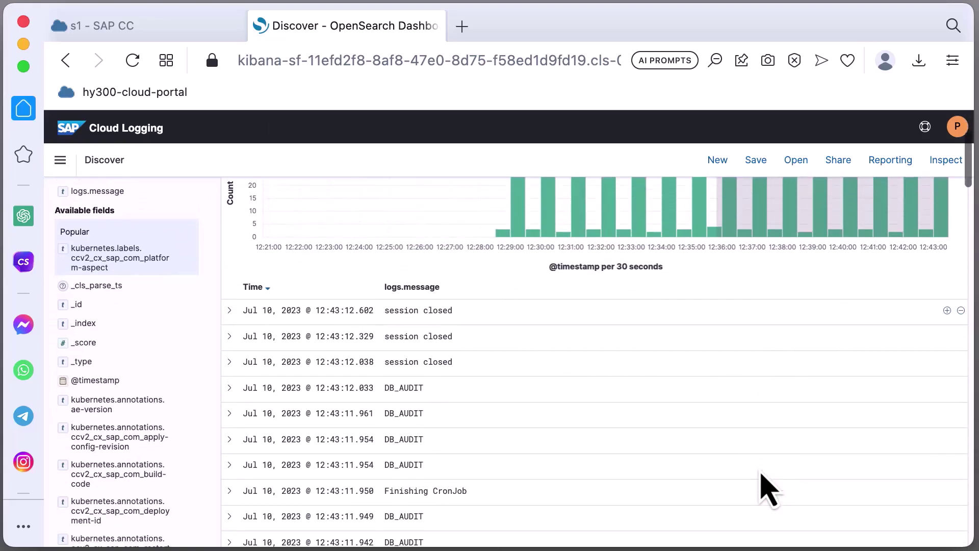
scroll(768, 490, "up", 3)
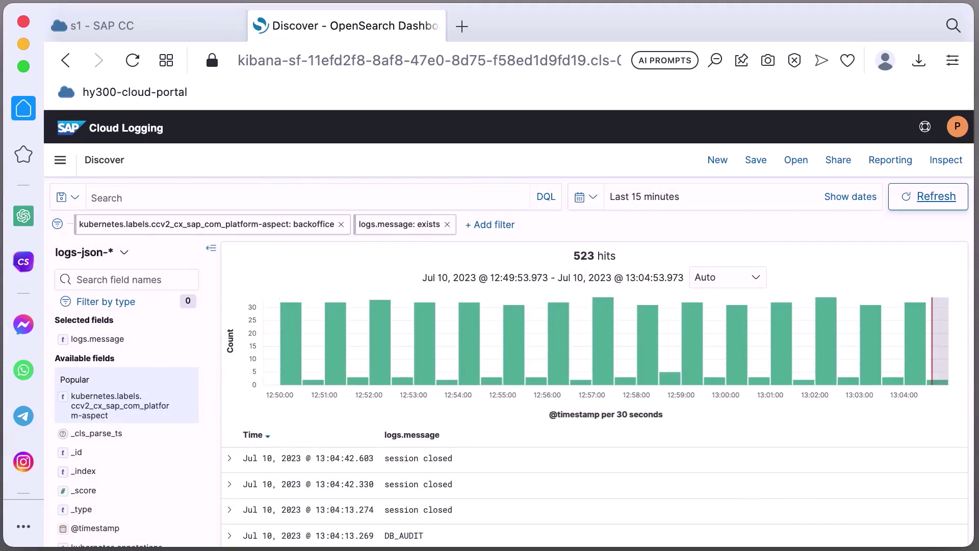
left_click(171, 194)
type("logs.level")
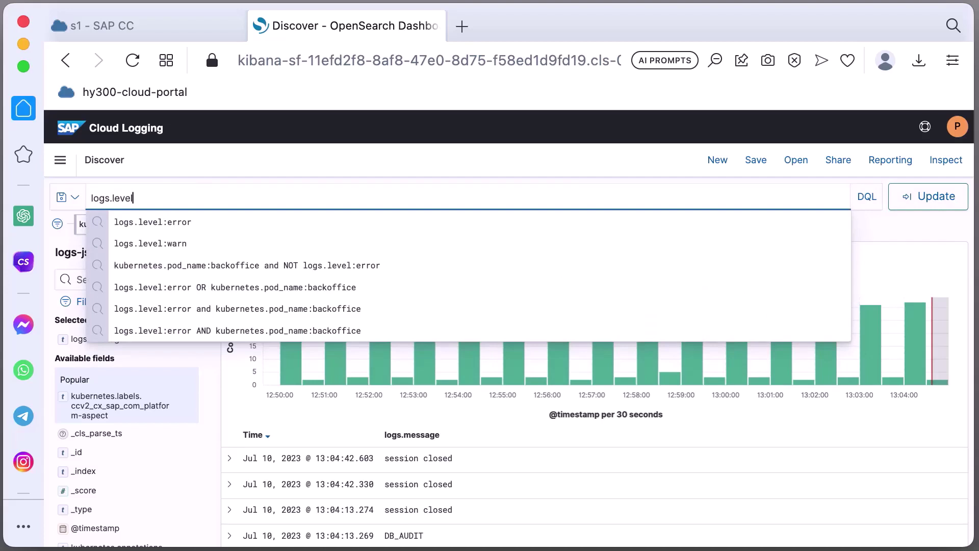
type(":")
left_click(173, 222)
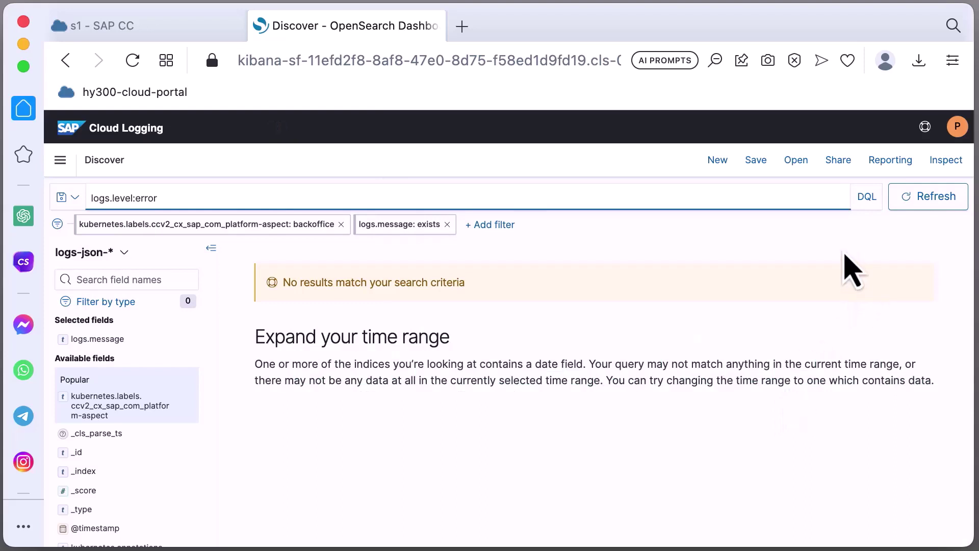
Set the time range to the last 24 hours
left_click(850, 269)
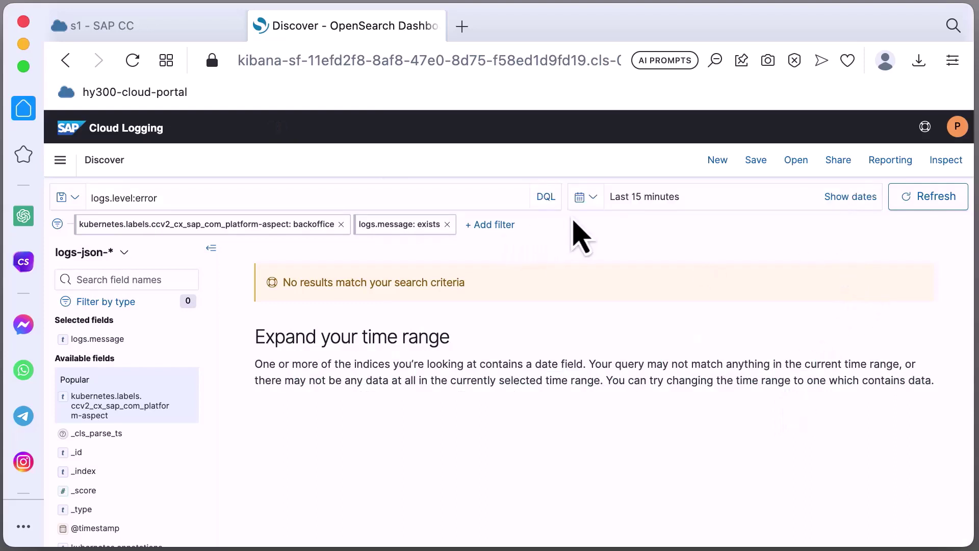
left_click(592, 198)
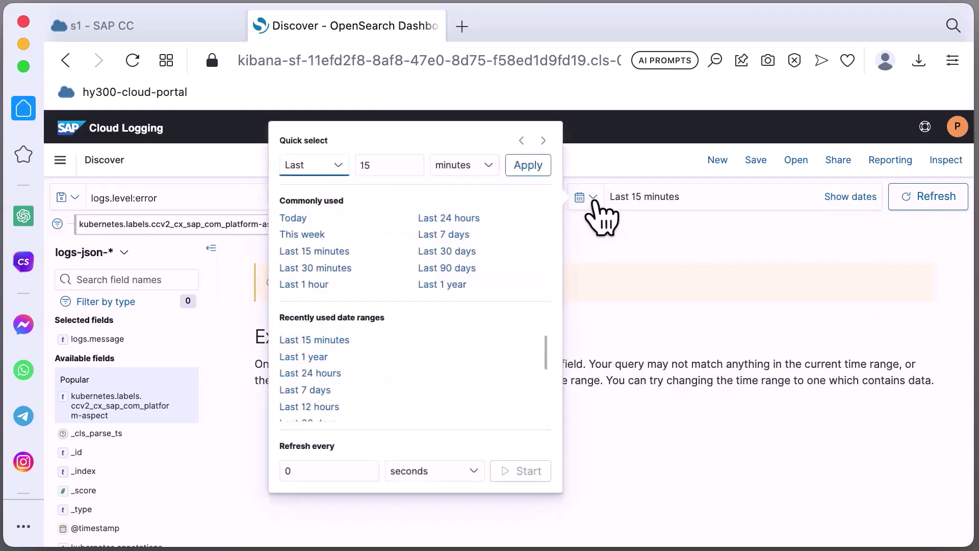
left_click(451, 219)
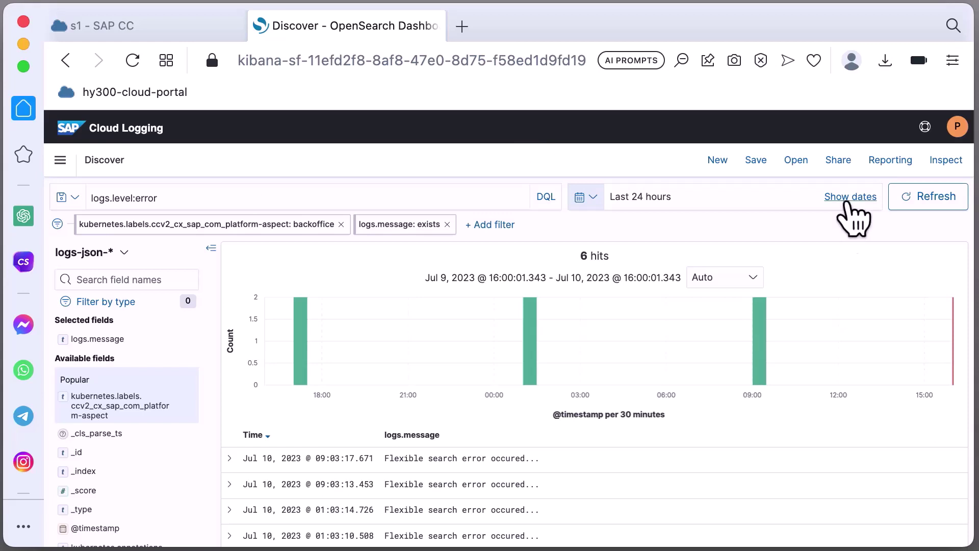
Change the range start date to a relative 4 weeks ago
left_click(851, 199)
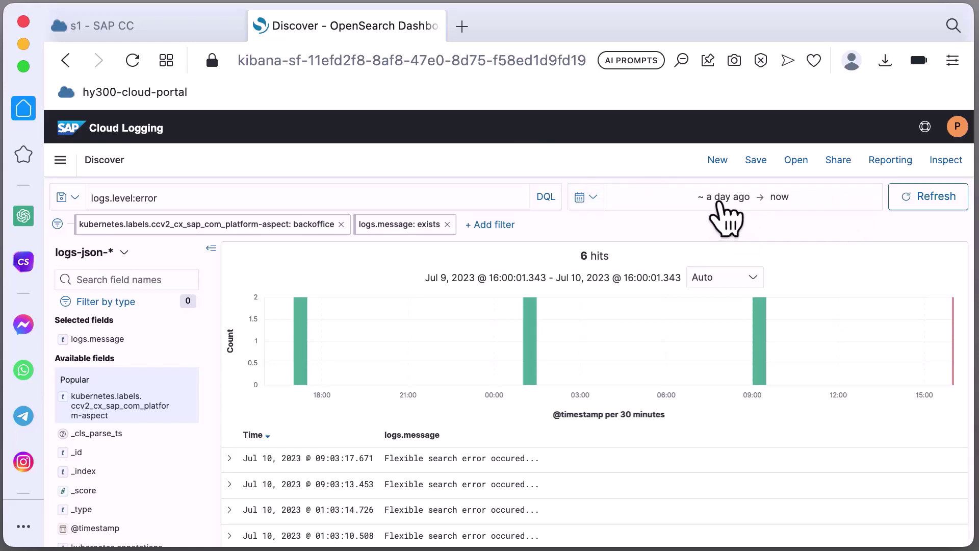
left_click(720, 203)
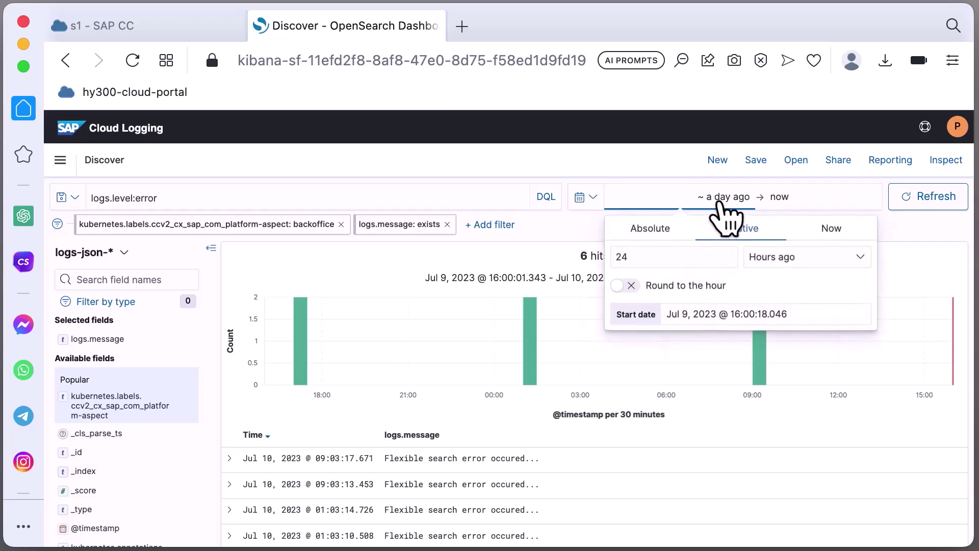
left_click(650, 228)
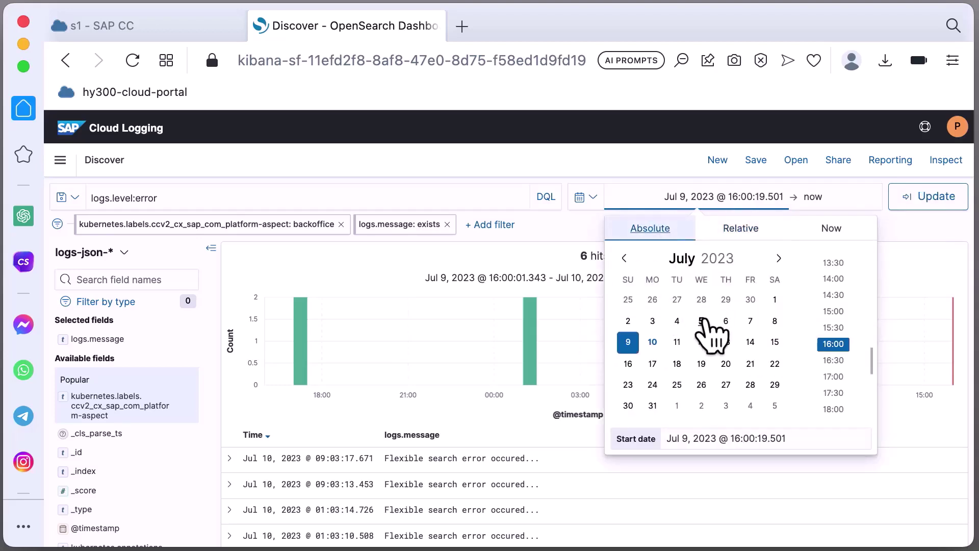
left_click(702, 342)
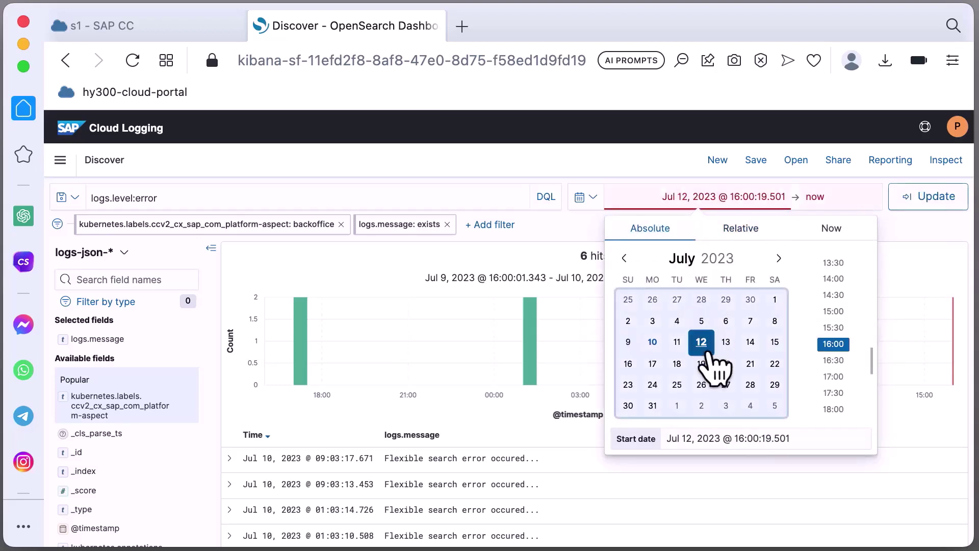
left_click(830, 361)
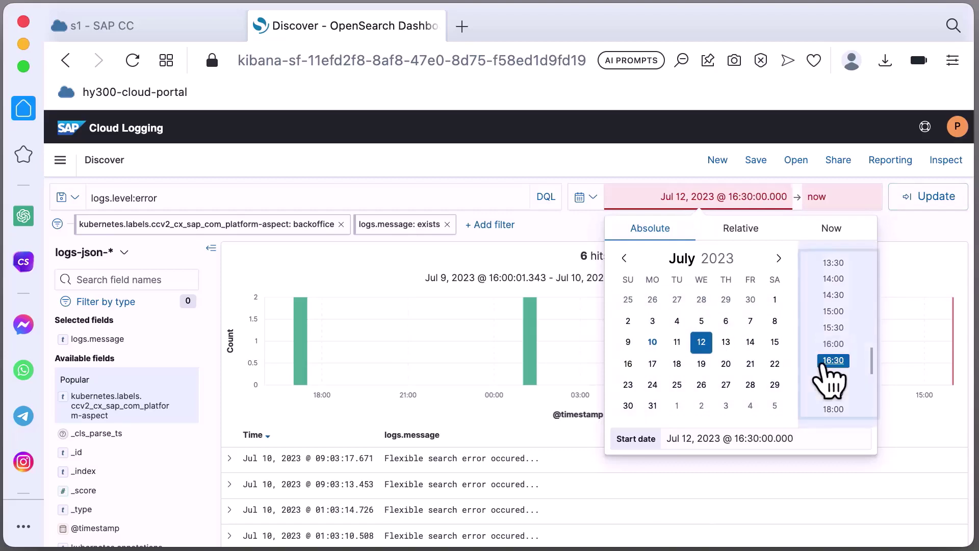
left_click(737, 231)
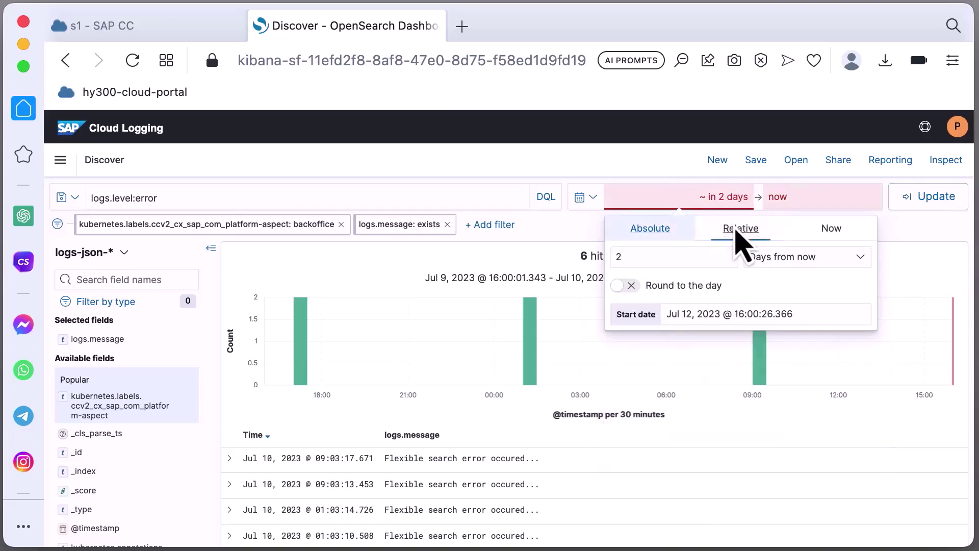
left_click(660, 258)
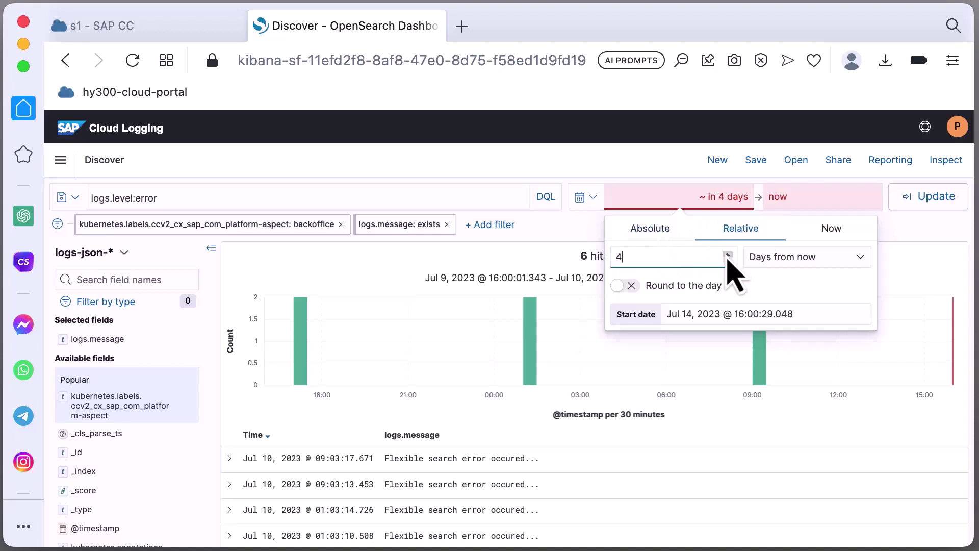
left_click(861, 259)
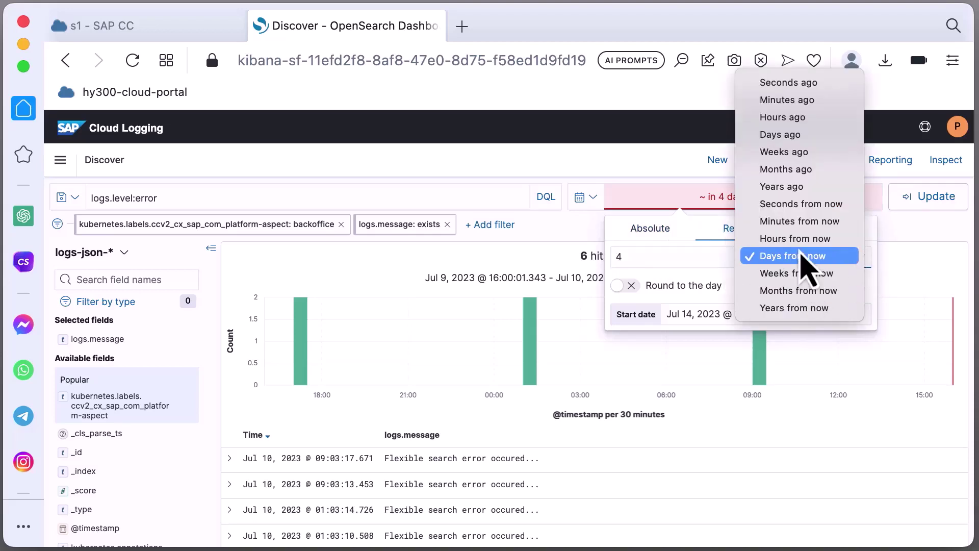
left_click(765, 152)
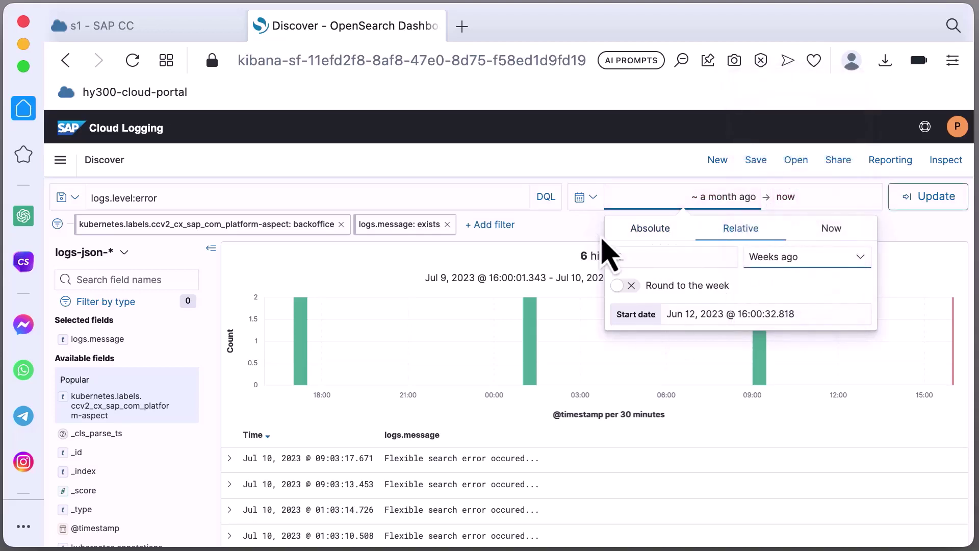
left_click(585, 197)
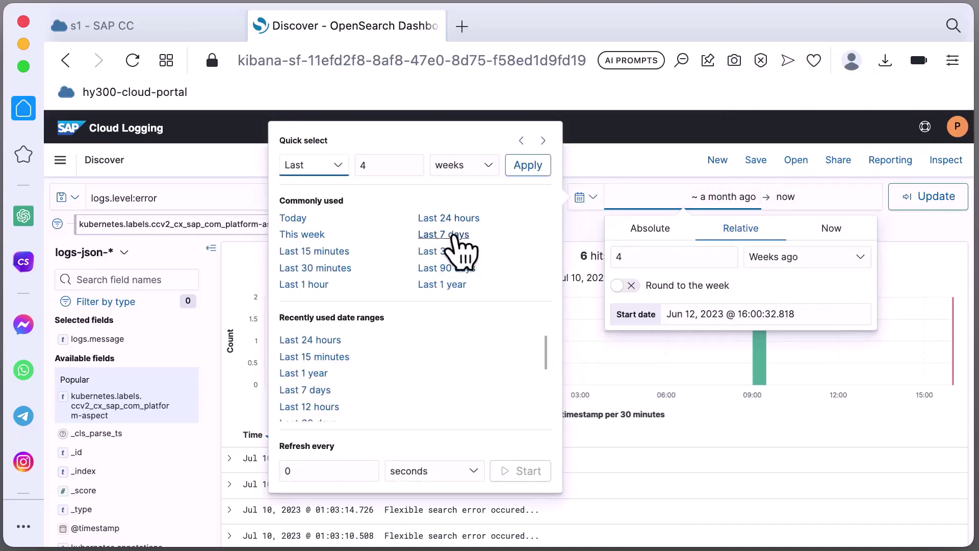
Show the last 7 days with 5-second auto-refresh, then return to the 's1 - SAP CC' tab
left_click(454, 235)
left_click(579, 197)
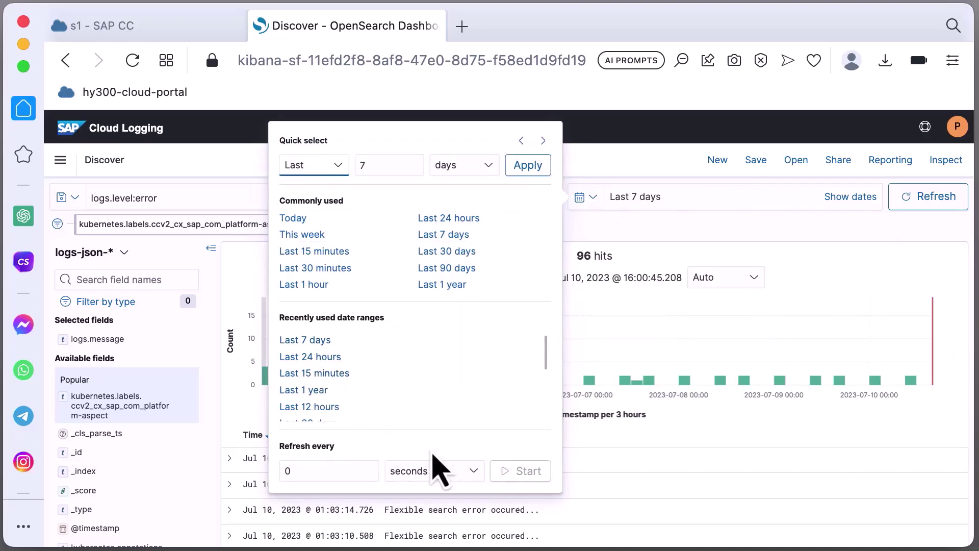
double_click(323, 469)
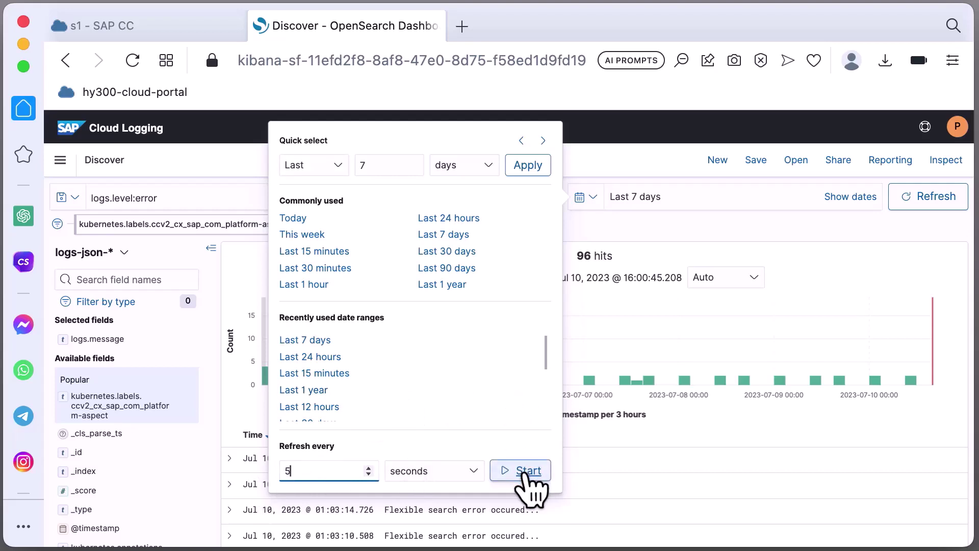
left_click(525, 474)
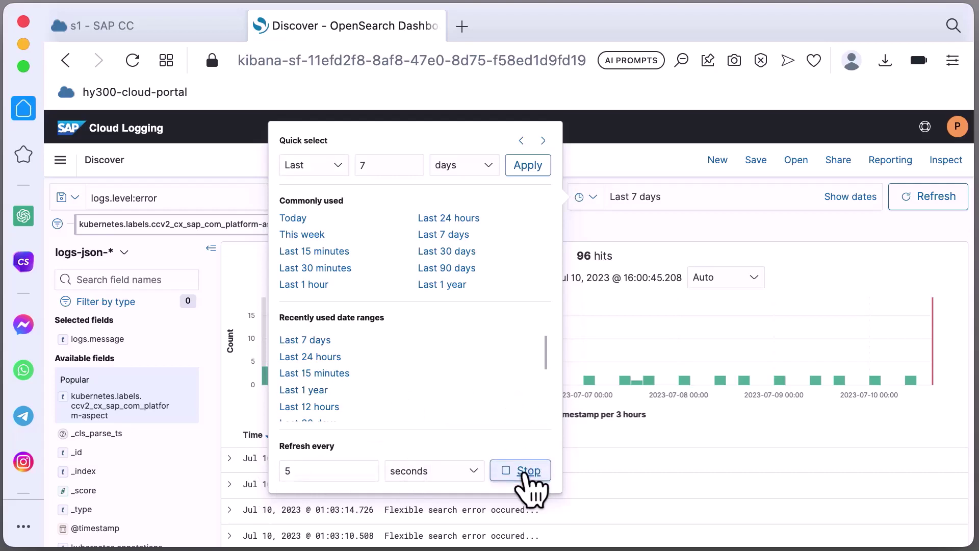
key("Escape")
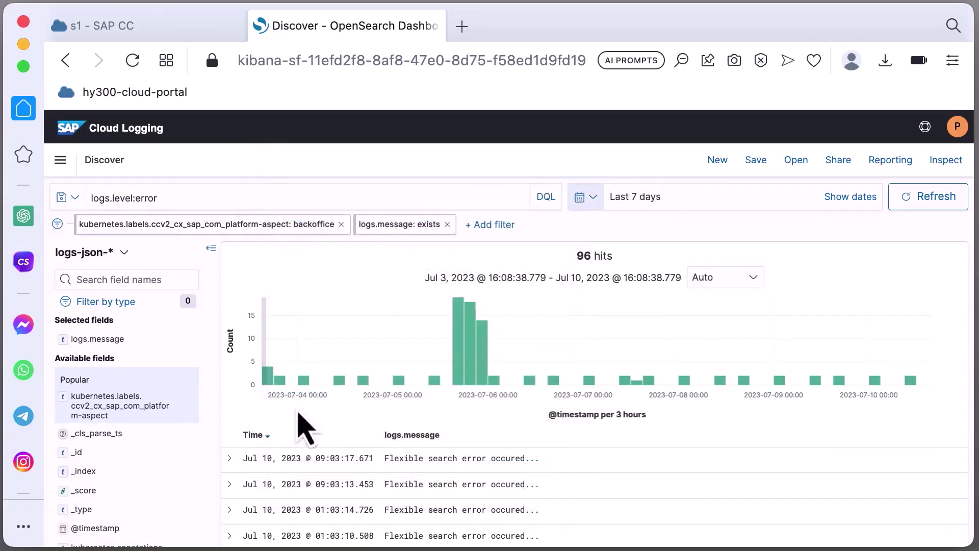
left_click(187, 28)
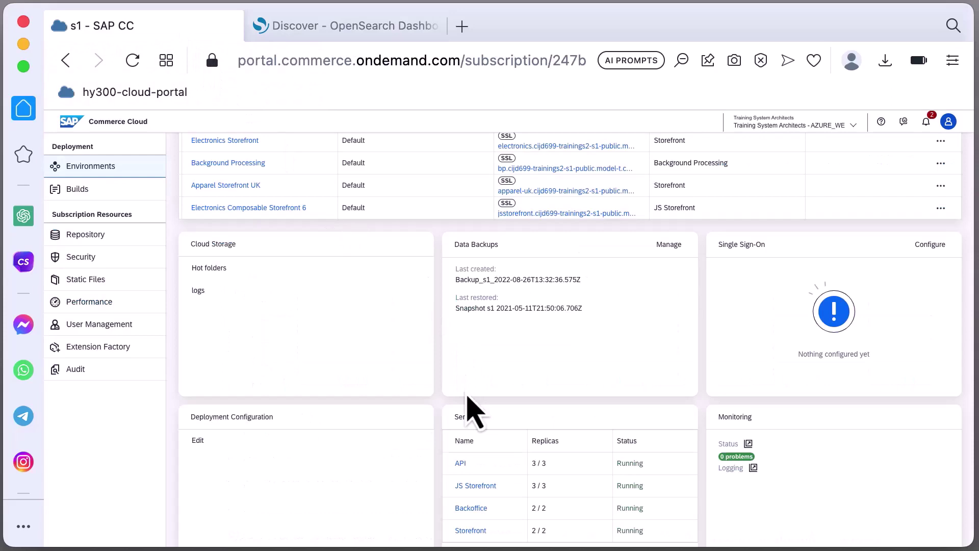
Open the Backoffice service and its first replica's logs in Cloud Logging
left_click(478, 510)
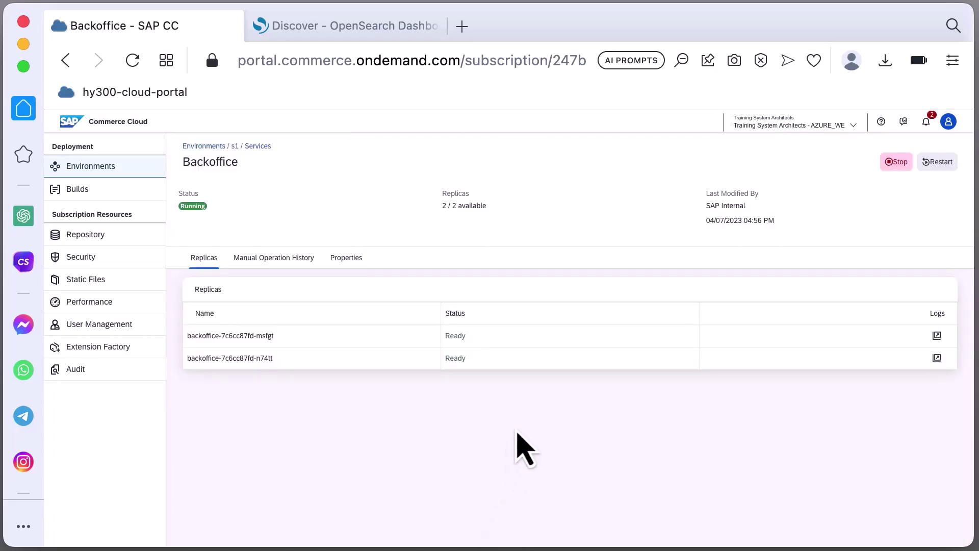
left_click(937, 335)
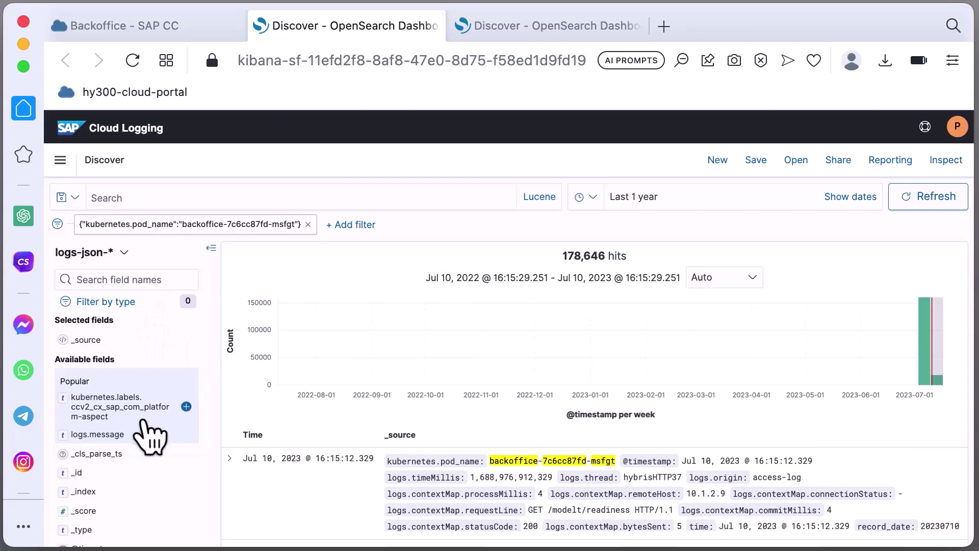
Add a logs.message column and a logs.message exists filter to the pod's logs
mouse_move(119, 437)
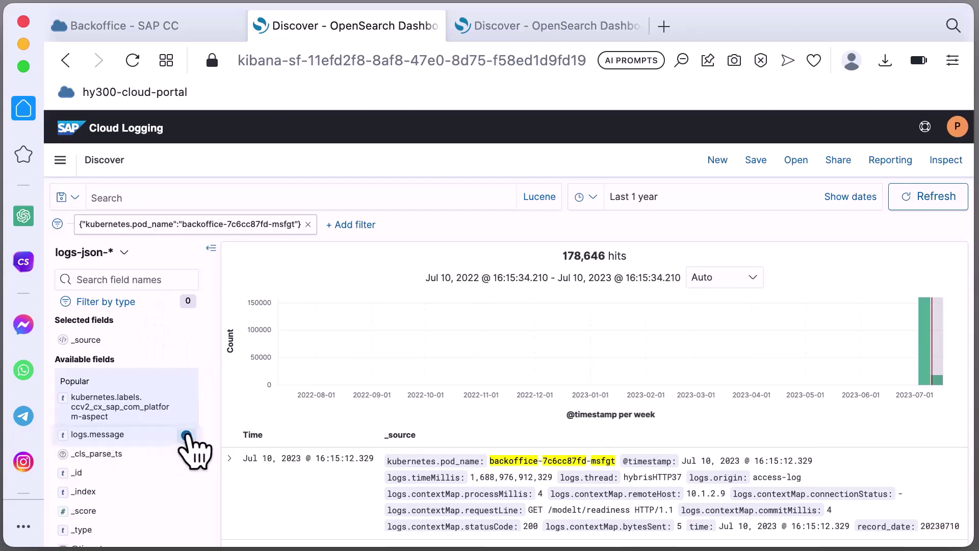
left_click(186, 434)
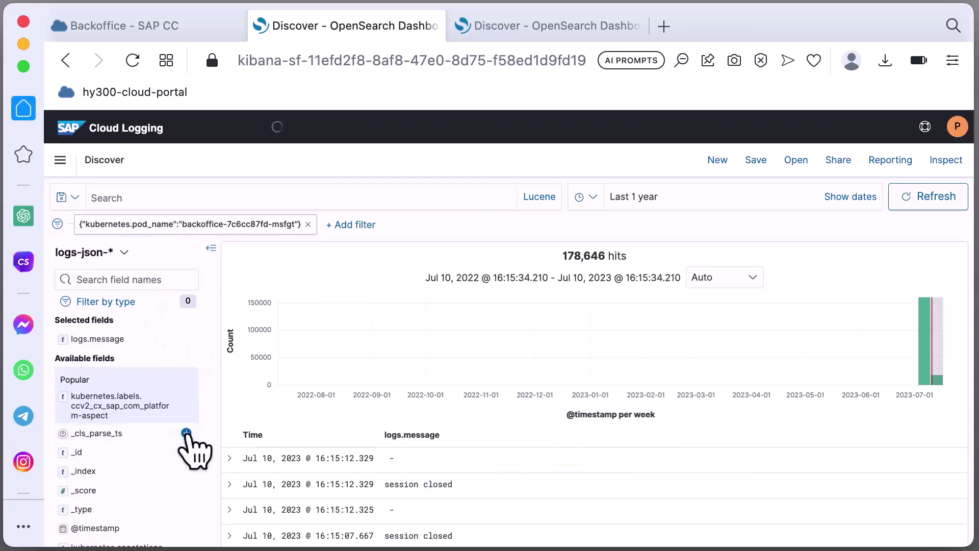
left_click(357, 225)
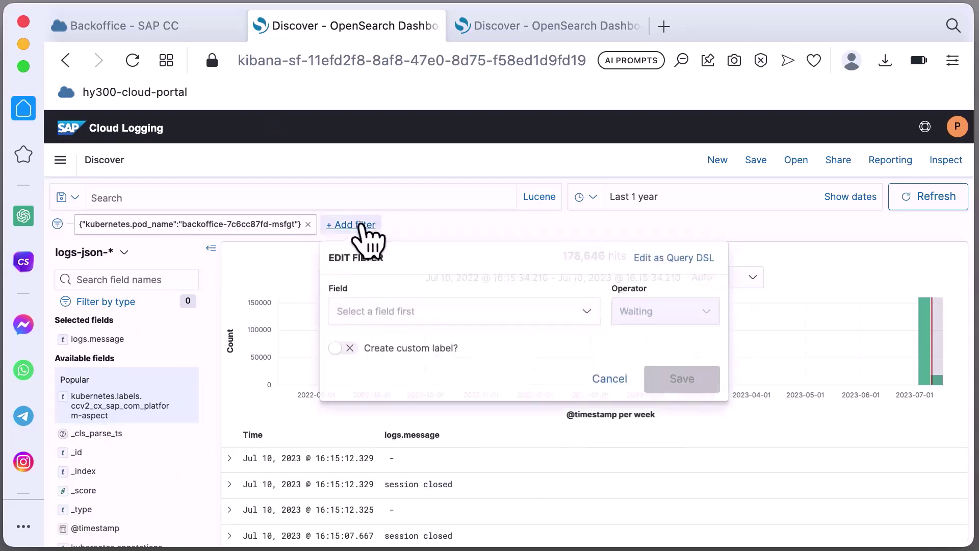
left_click(428, 313)
type("logs.me")
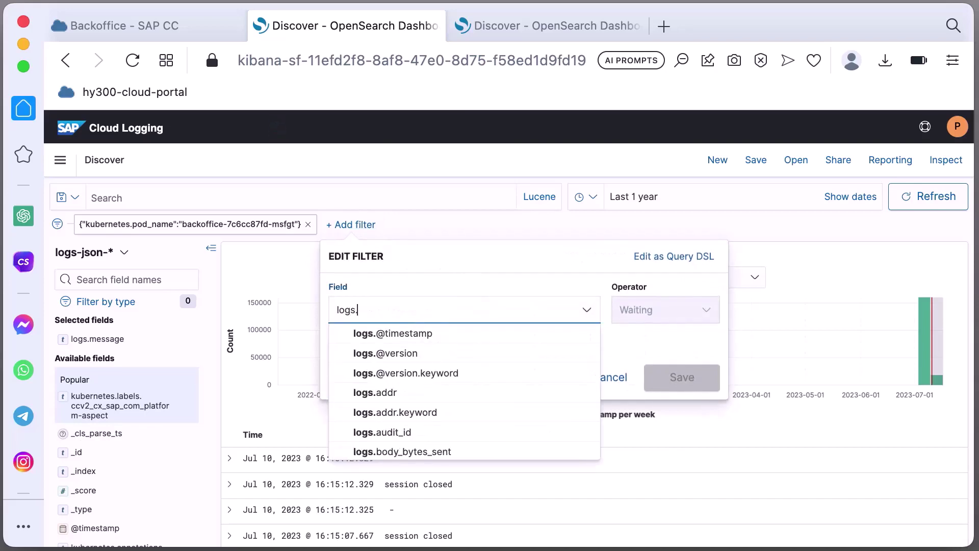
left_click(428, 334)
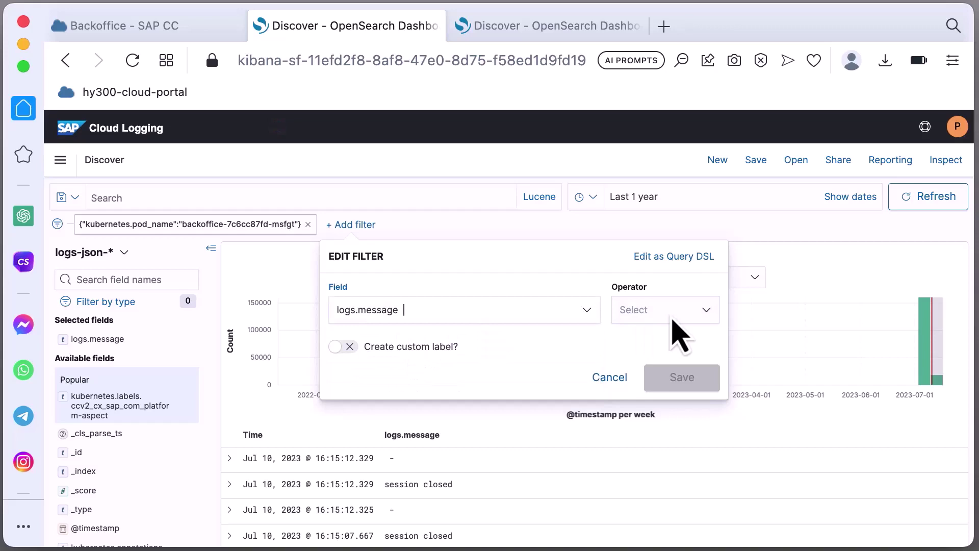
left_click(673, 312)
left_click(663, 412)
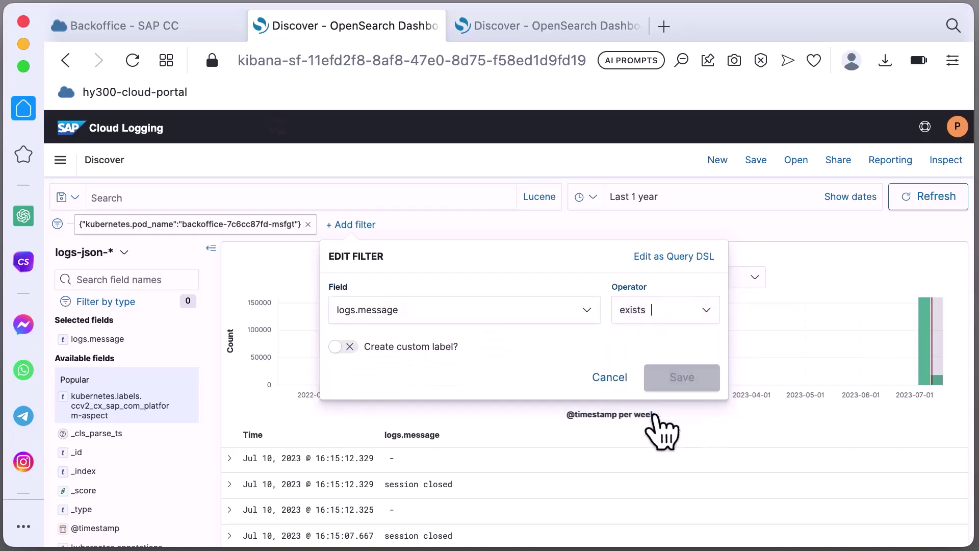
left_click(682, 376)
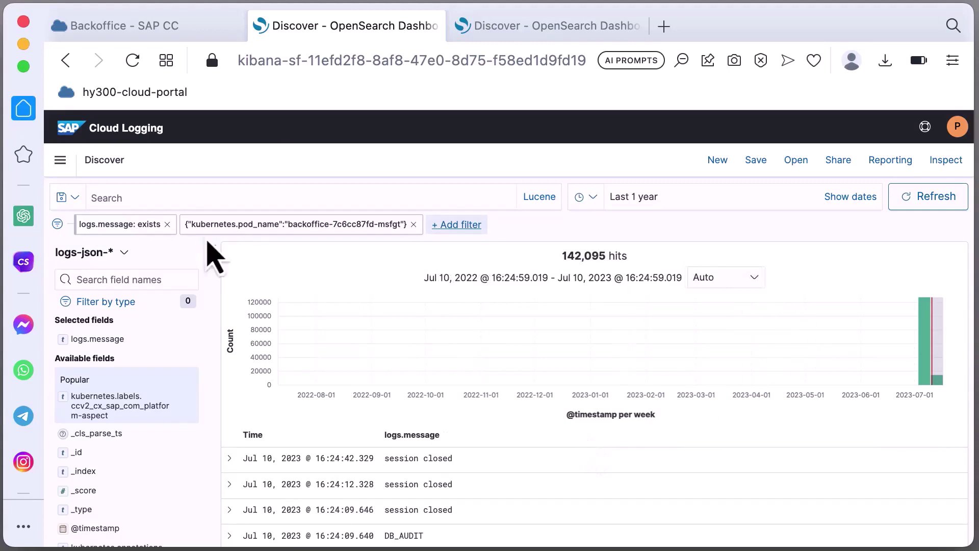
From s1 Deployment History, open the Kens2211_8_Spartacus6 build's initialization log in SAP Cloud Logging
left_click(196, 28)
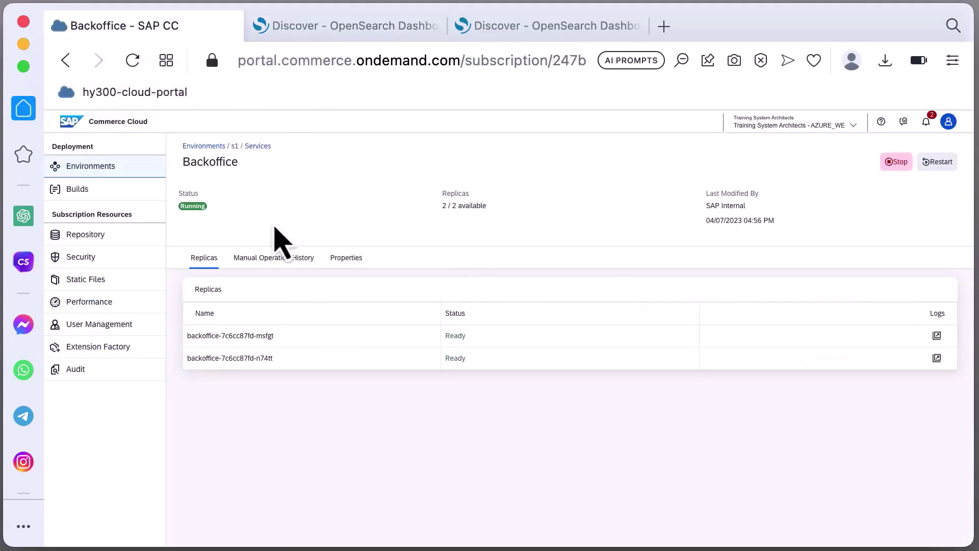
left_click(235, 147)
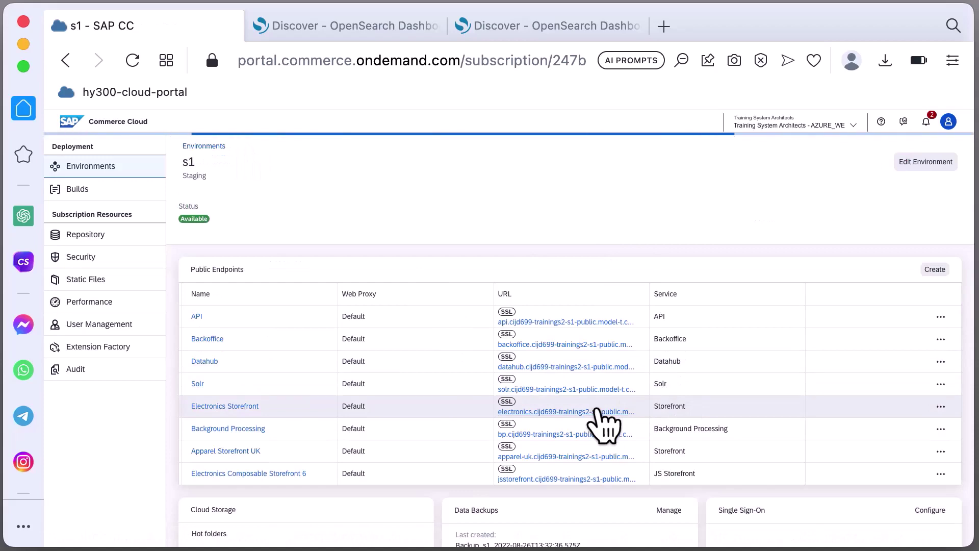
left_click(585, 231)
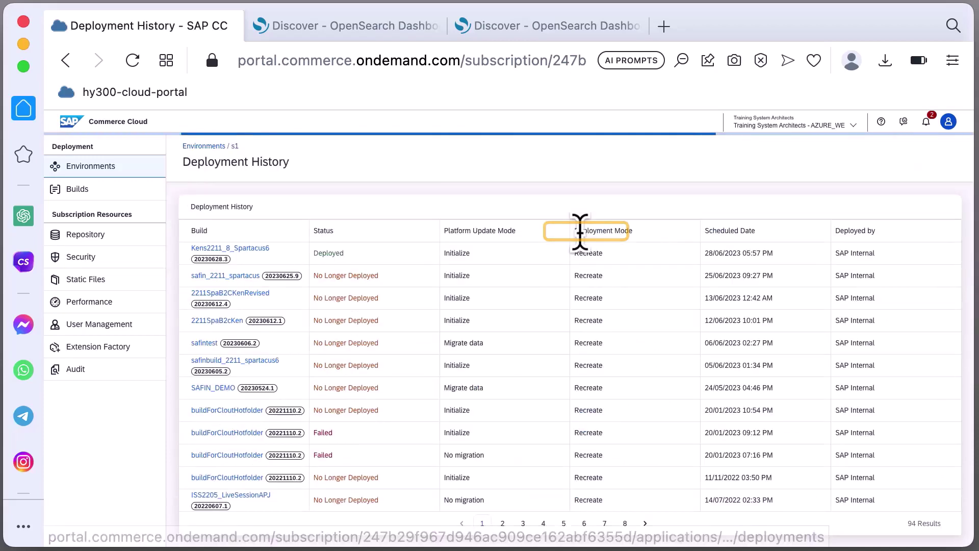
left_click(250, 249)
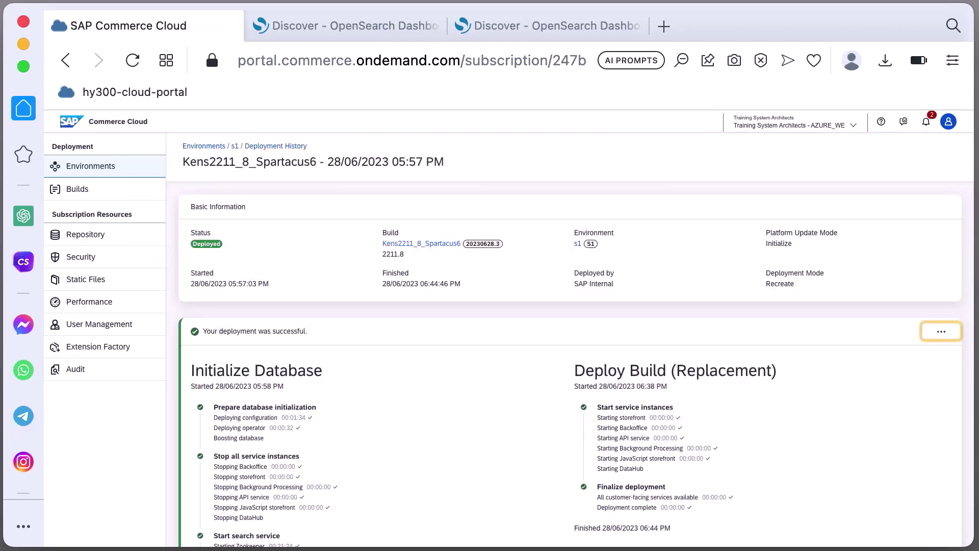
left_click(941, 333)
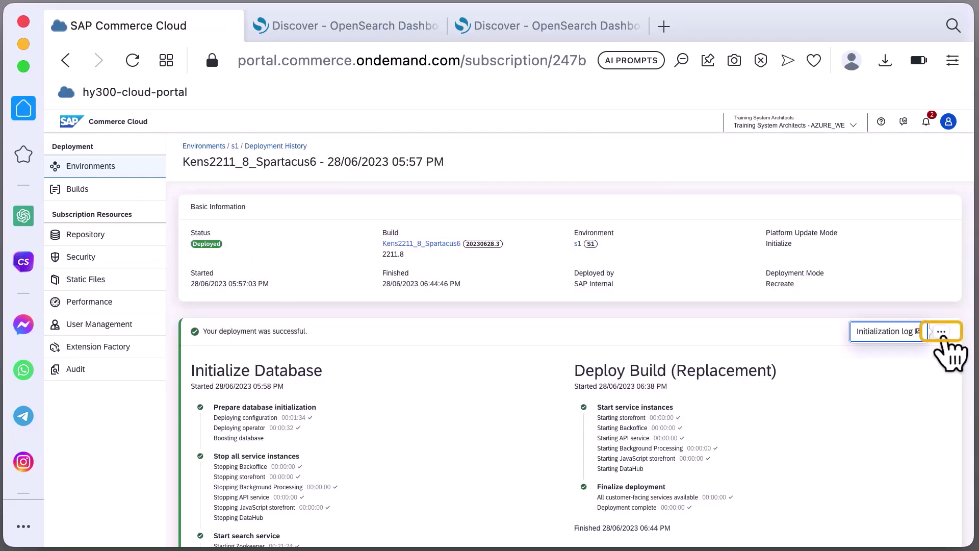
left_click(902, 335)
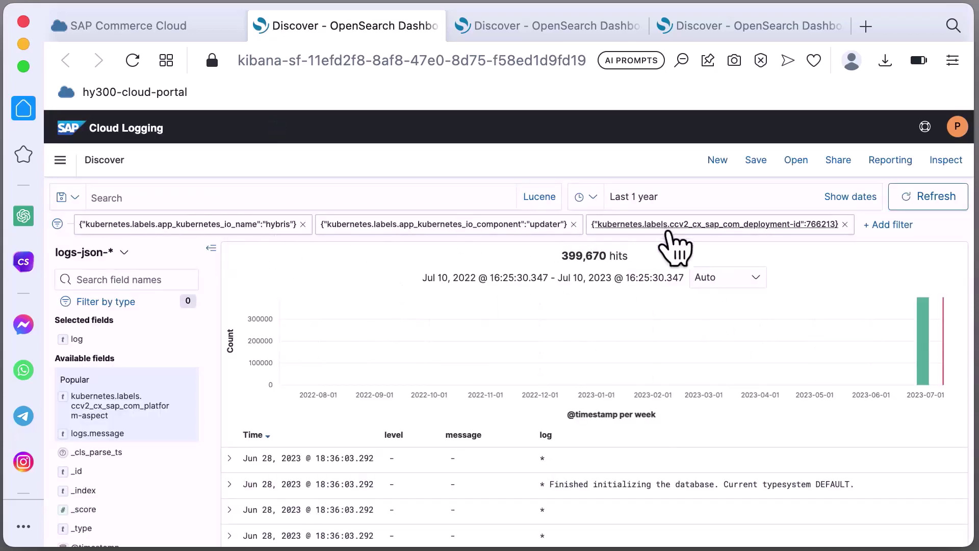
Go to Stack Management from the Management section of the navigation side panel
scroll(655, 444, "down", 3)
scroll(655, 443, "up", 2)
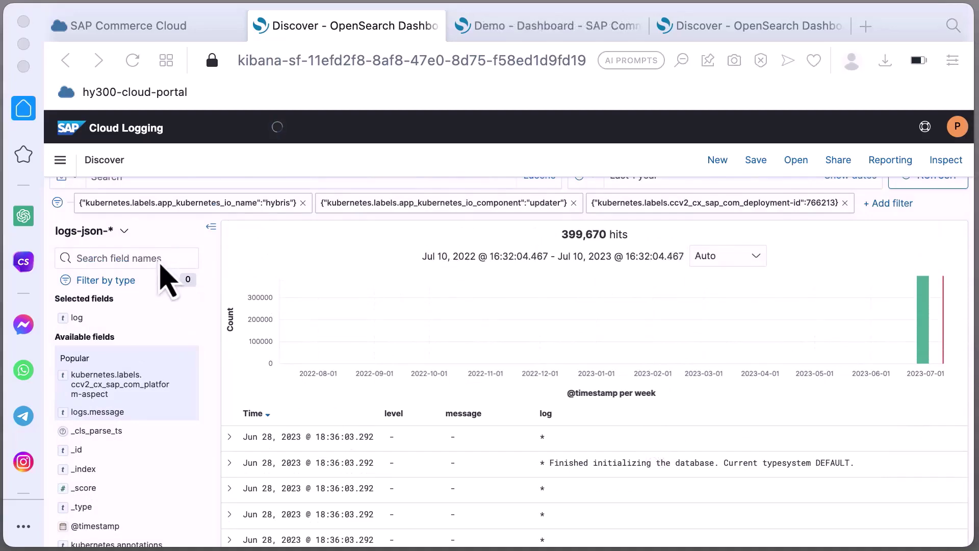
left_click(61, 161)
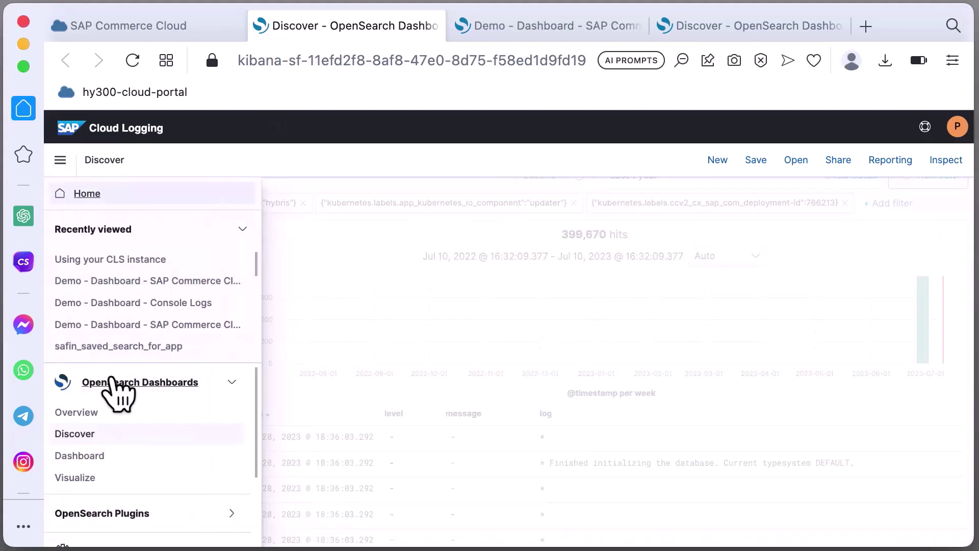
scroll(168, 439, "down", 3)
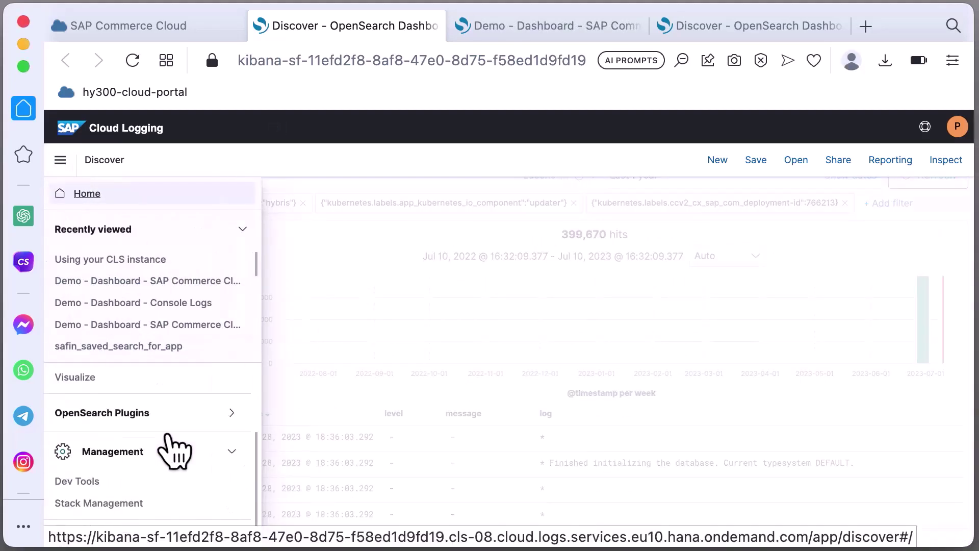
left_click(105, 505)
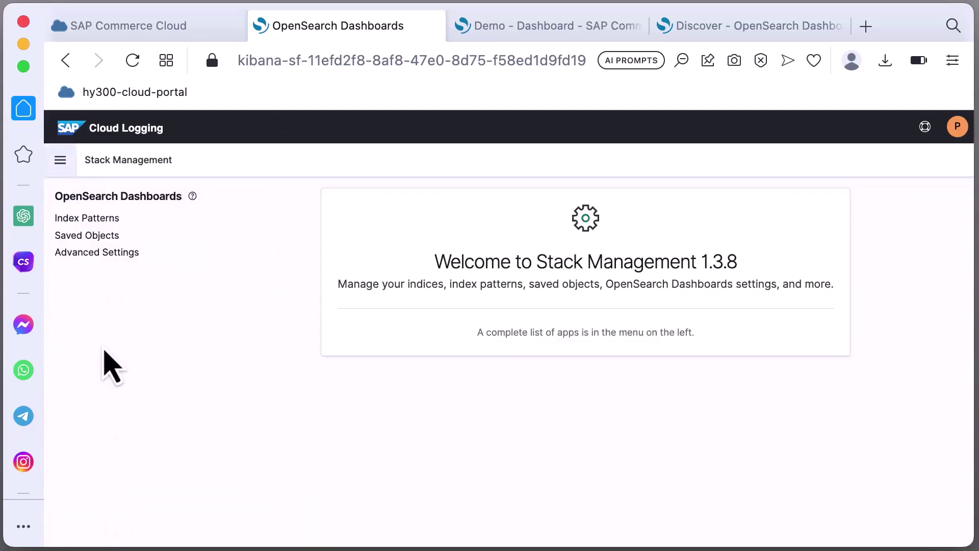
Import commerce-cloud-opensearch-example.ndjson into Saved Objects and scroll down to the 14 new Demo entries
left_click(101, 240)
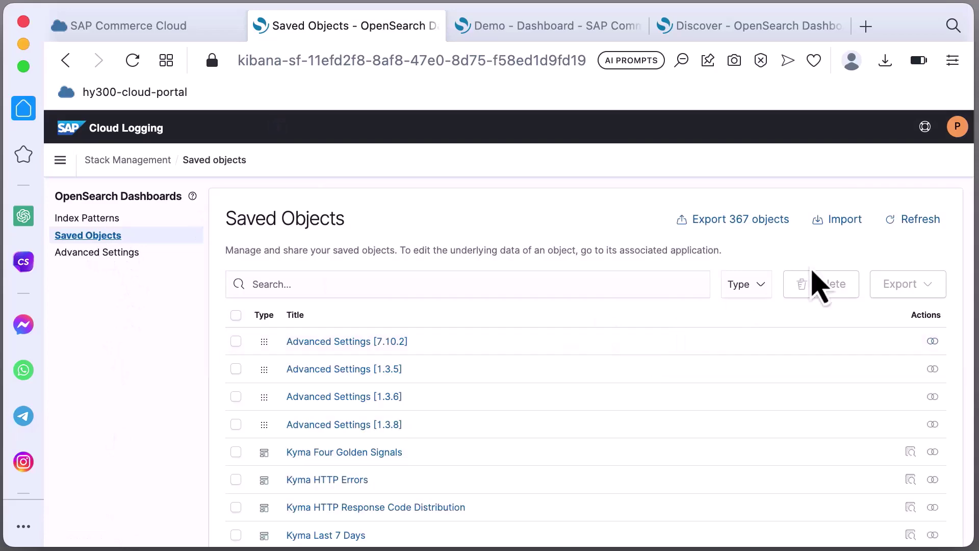
left_click(843, 221)
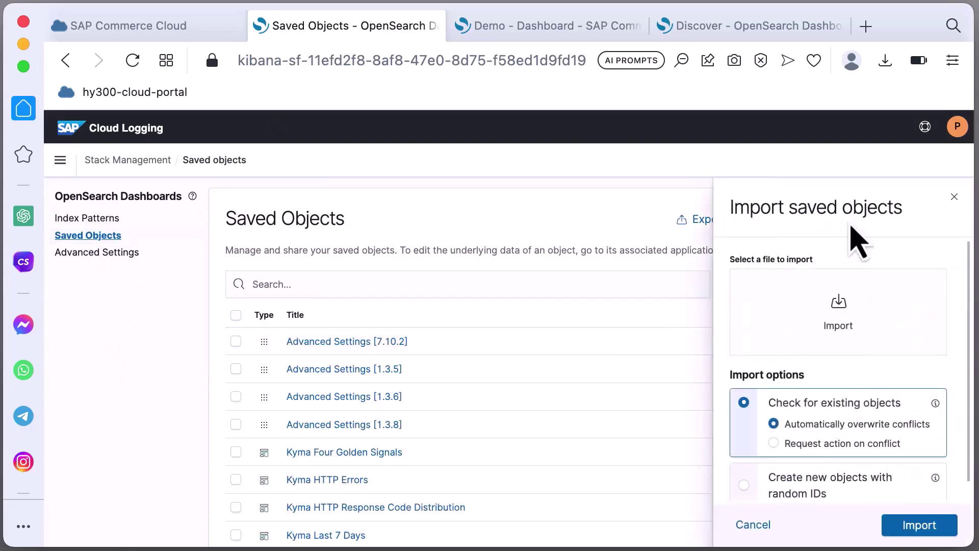
left_click(847, 313)
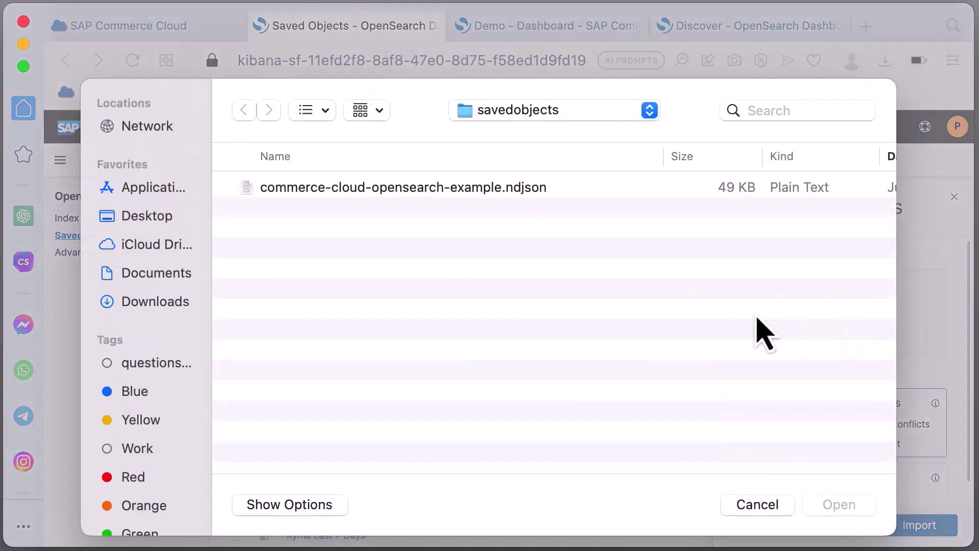
left_click(362, 191)
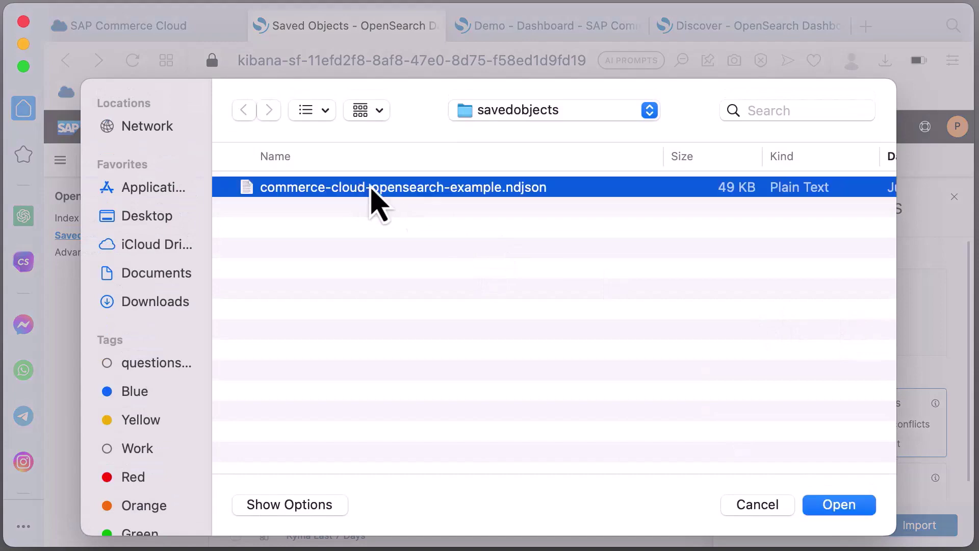
left_click(843, 505)
left_click(918, 525)
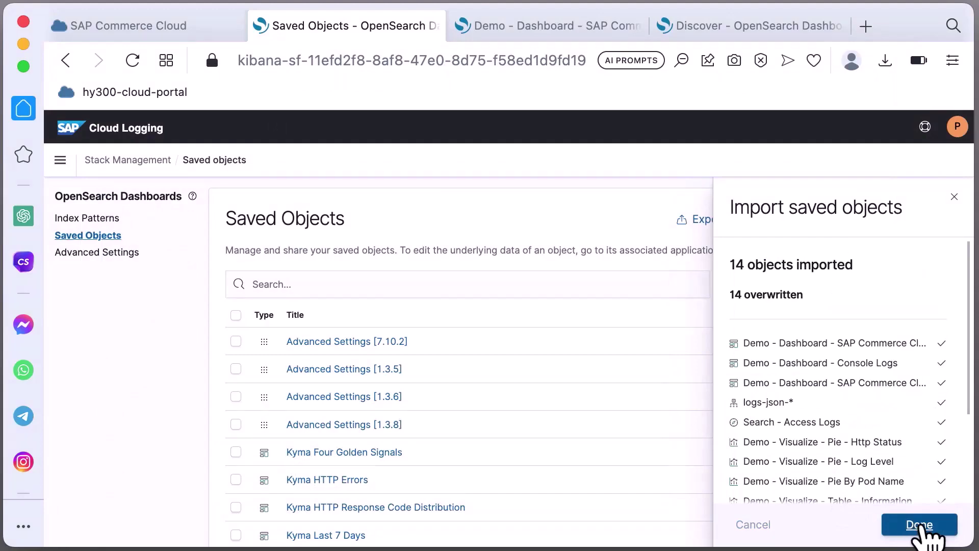
left_click(920, 525)
scroll(663, 410, "down", 1)
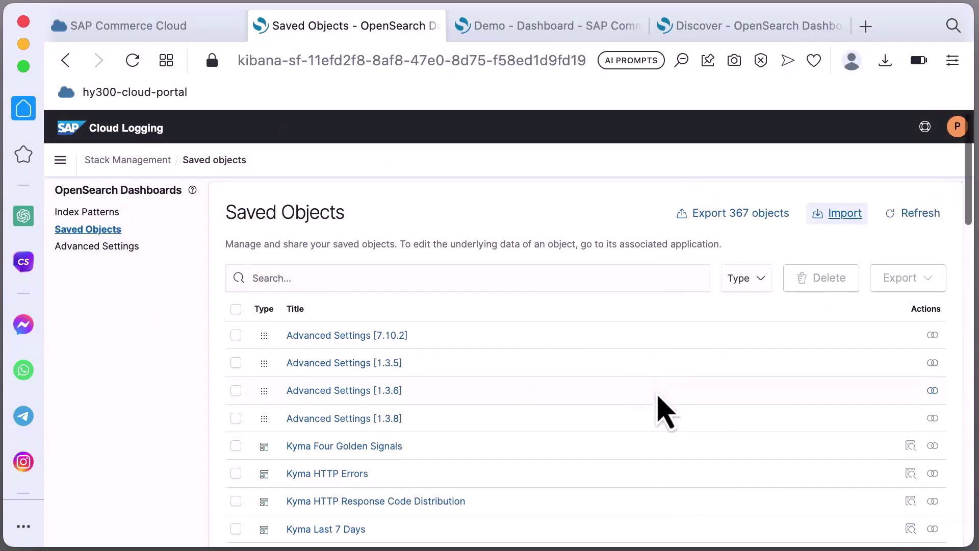
scroll(663, 410, "down", 12)
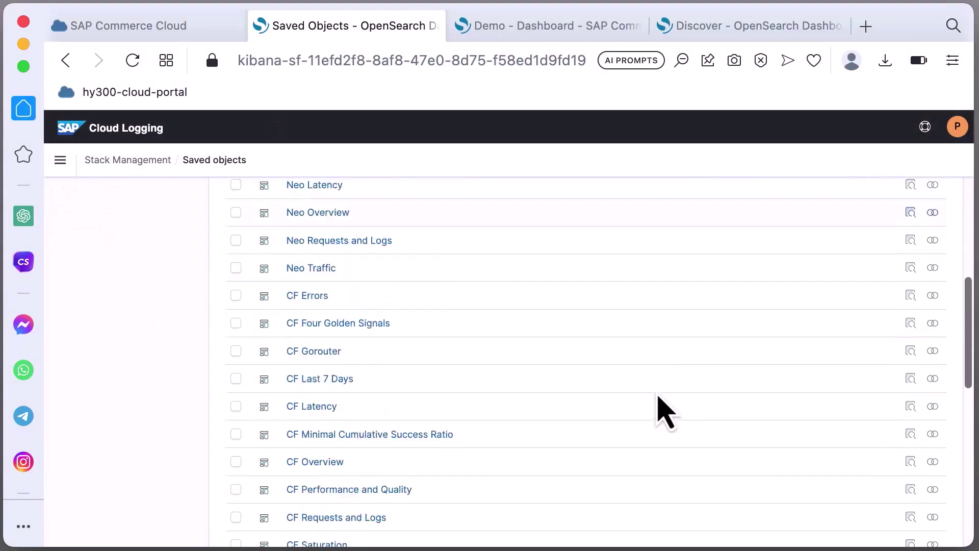
scroll(663, 410, "down", 10)
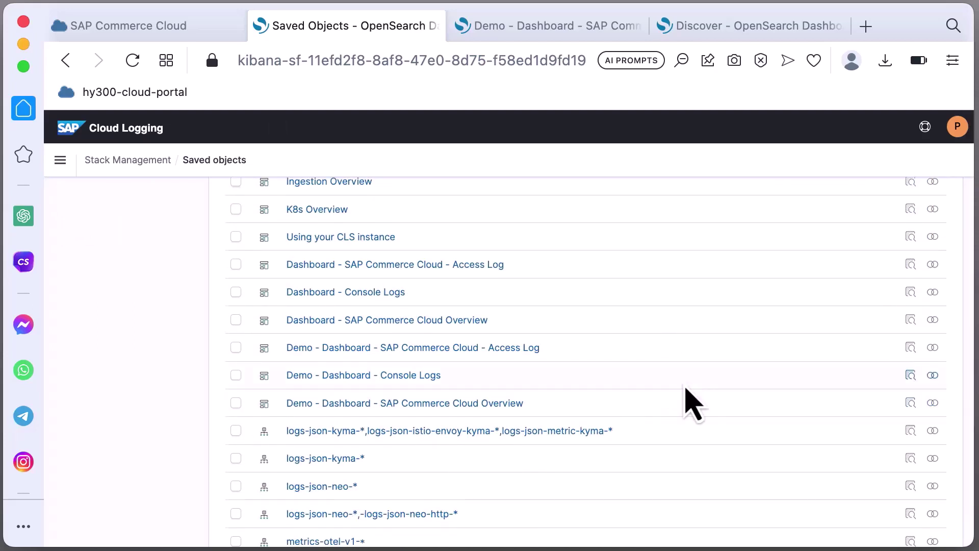
Open 'Demo - Dashboard - SAP Commerce Cloud - Access Log' and scroll through its HTTP status charts
left_click(449, 349)
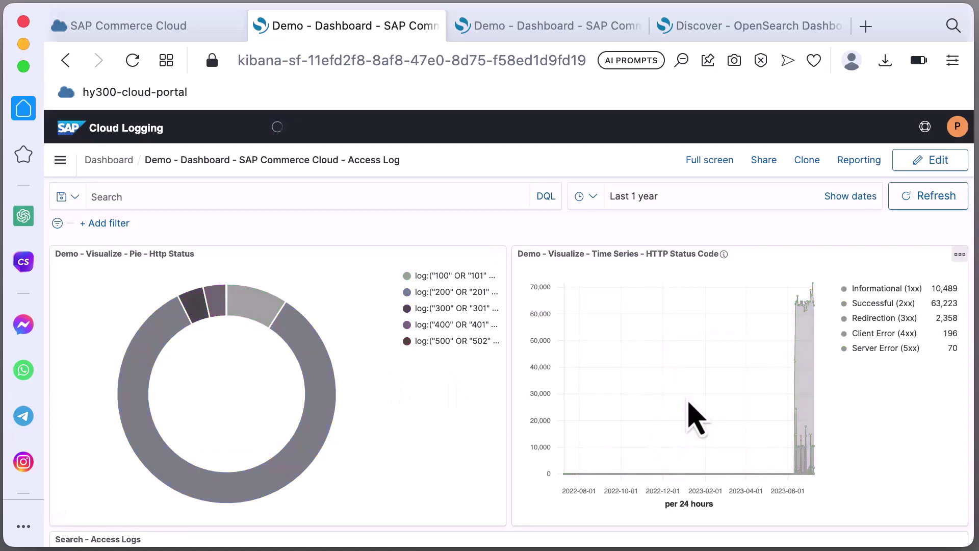
scroll(857, 464, "down", 3)
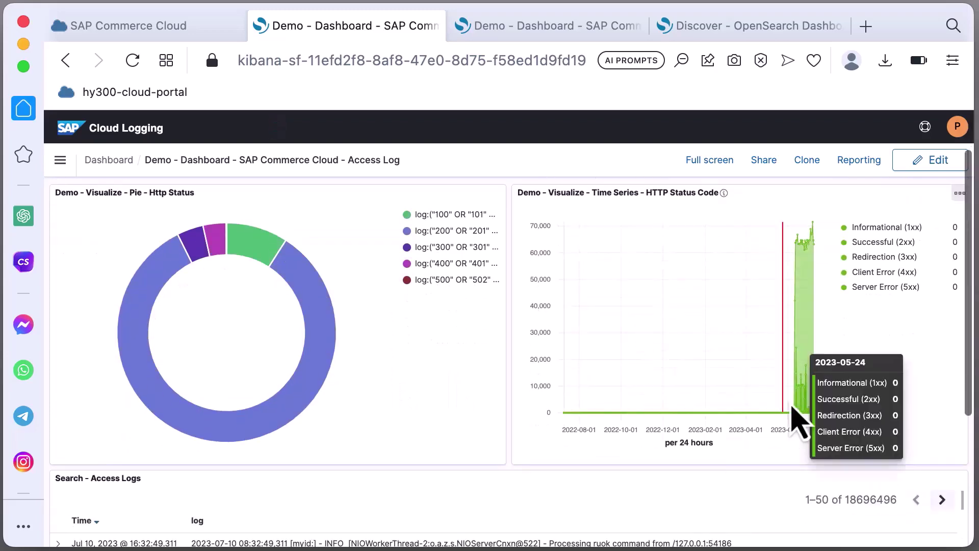
scroll(416, 463, "down", 5)
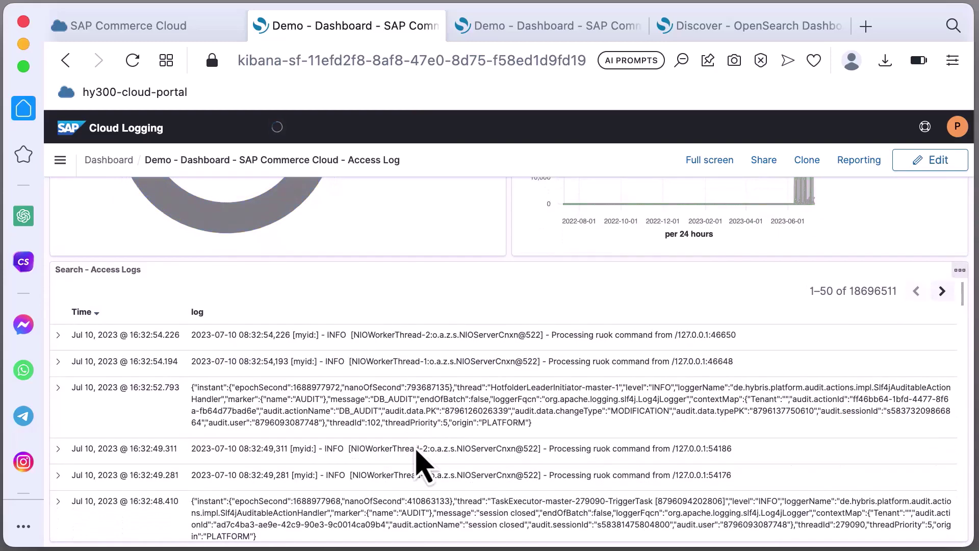
scroll(415, 462, "up", 5)
scroll(423, 464, "up", 1)
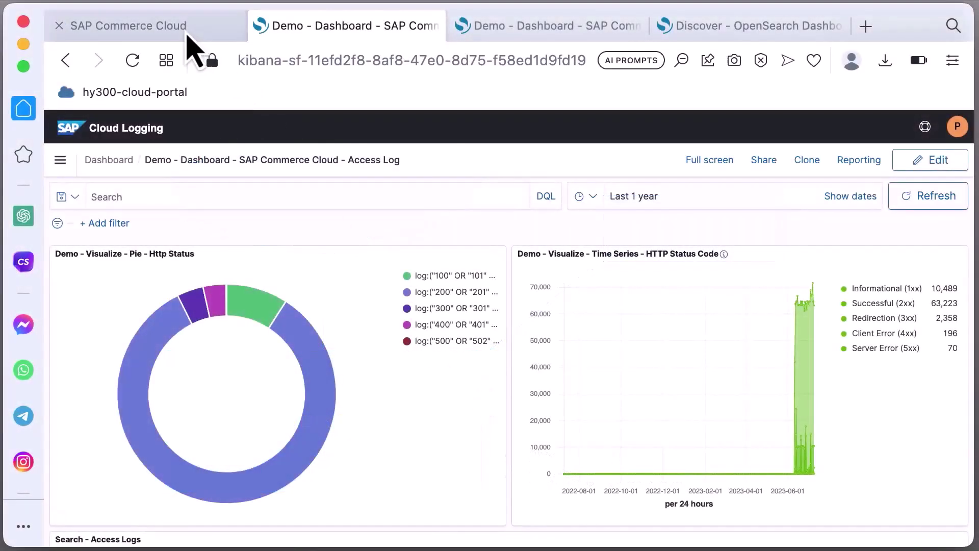
Open the s1 environment's 'logs' Cloud Storage entry to view its Azure account name and public URL
left_click(187, 34)
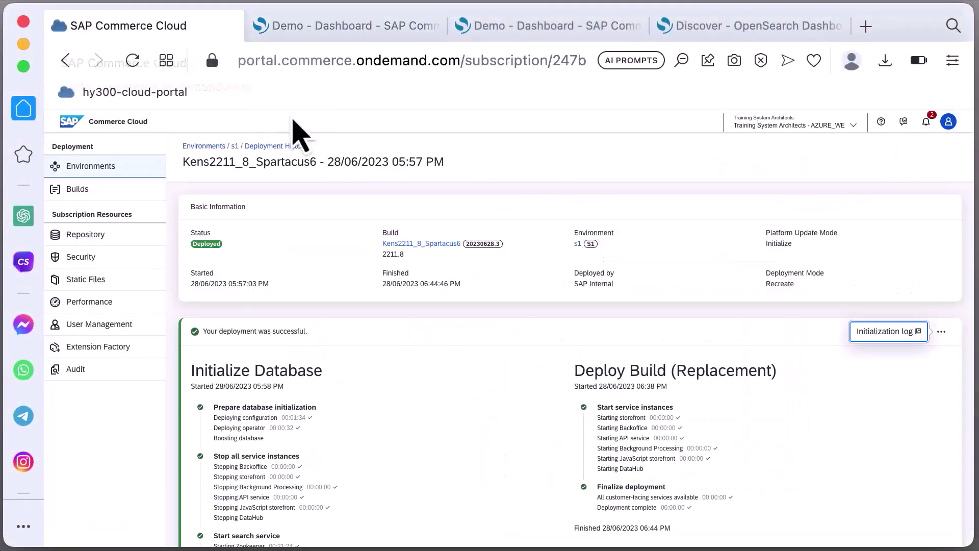
left_click(235, 146)
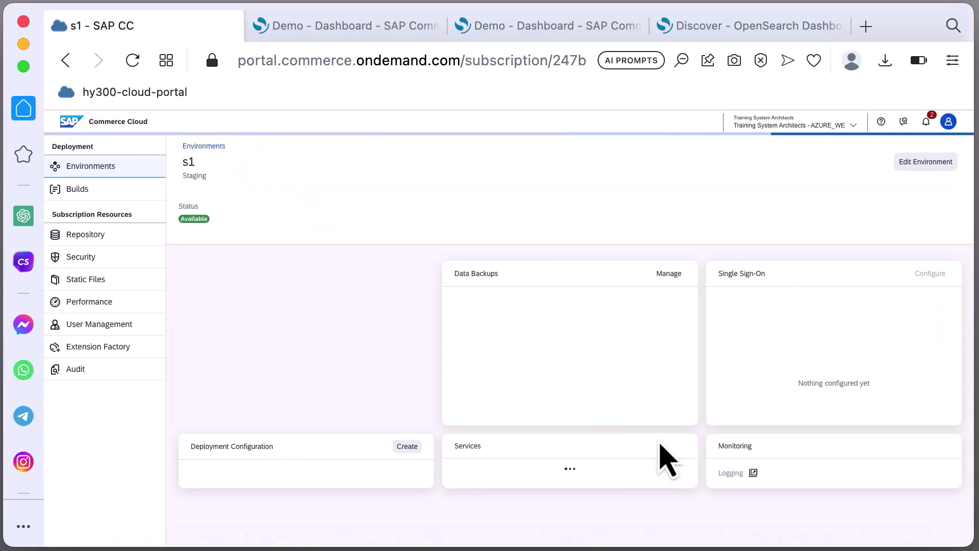
scroll(597, 423, "down", 3)
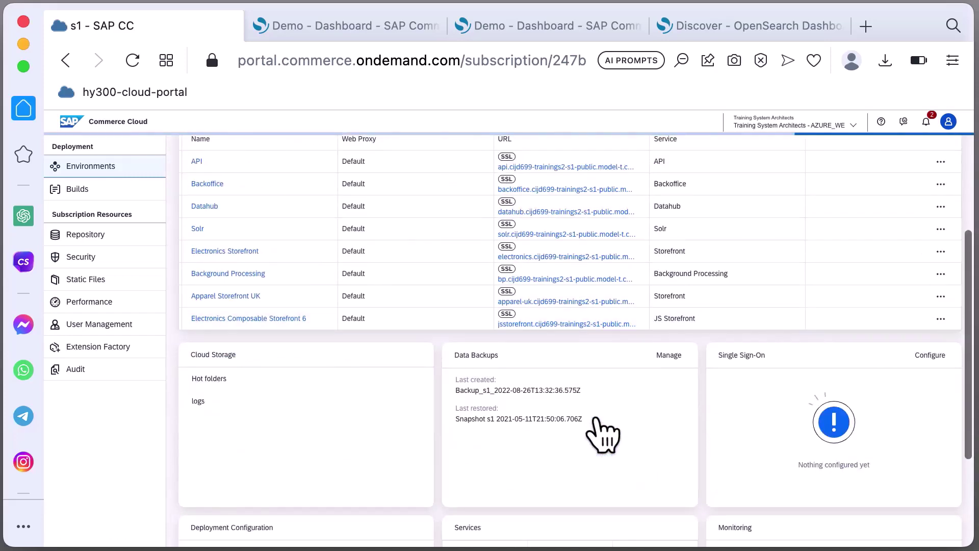
scroll(602, 434, "down", 1)
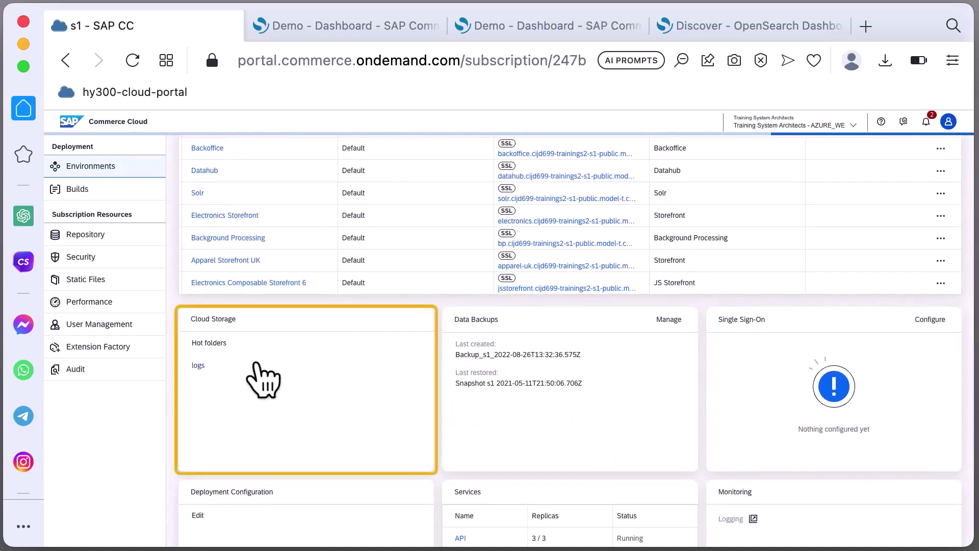
left_click(198, 365)
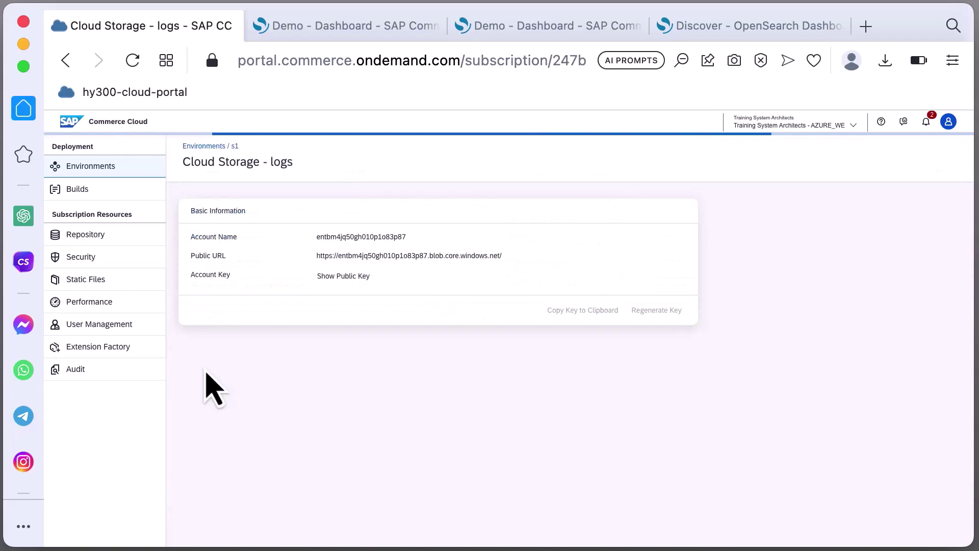